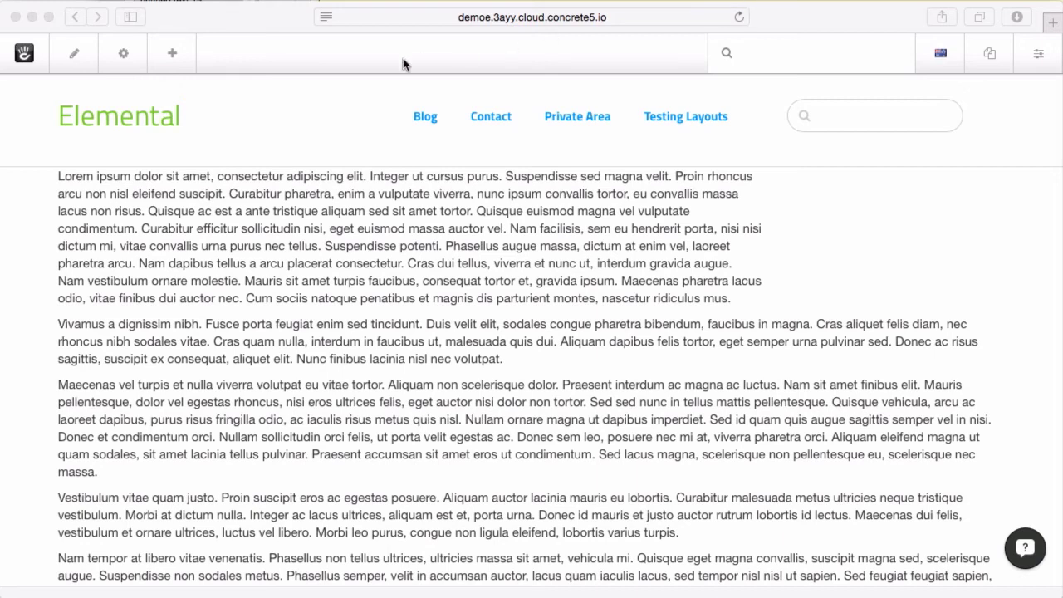
# Drag a Form block from the Forms section of Add Content into the Empty Column 2 Area
pyautogui.click(178, 55)
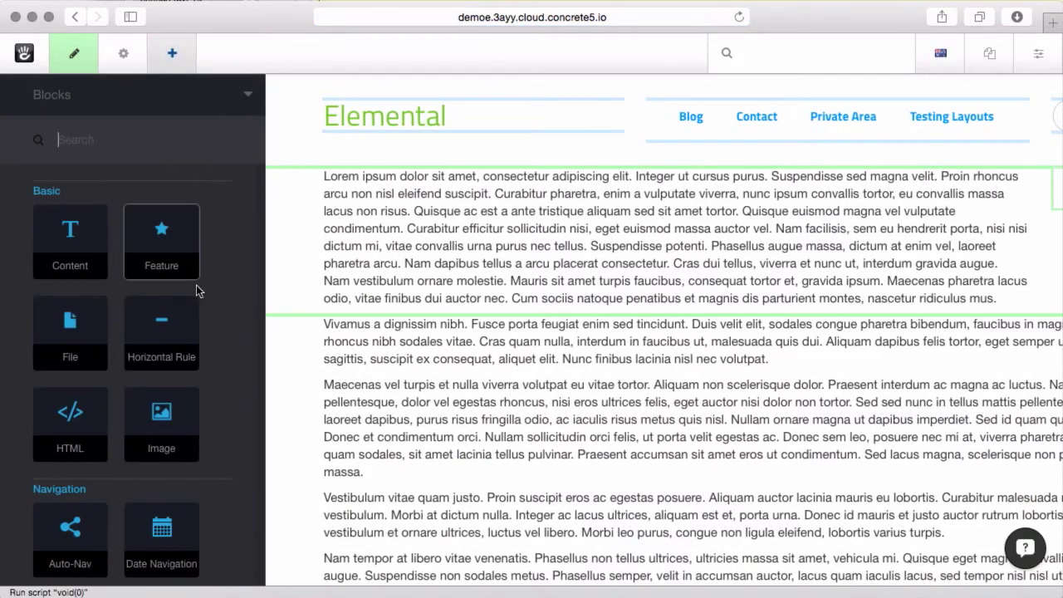
pyautogui.scroll(-2, 227, 315)
pyautogui.scroll(-10, 227, 313)
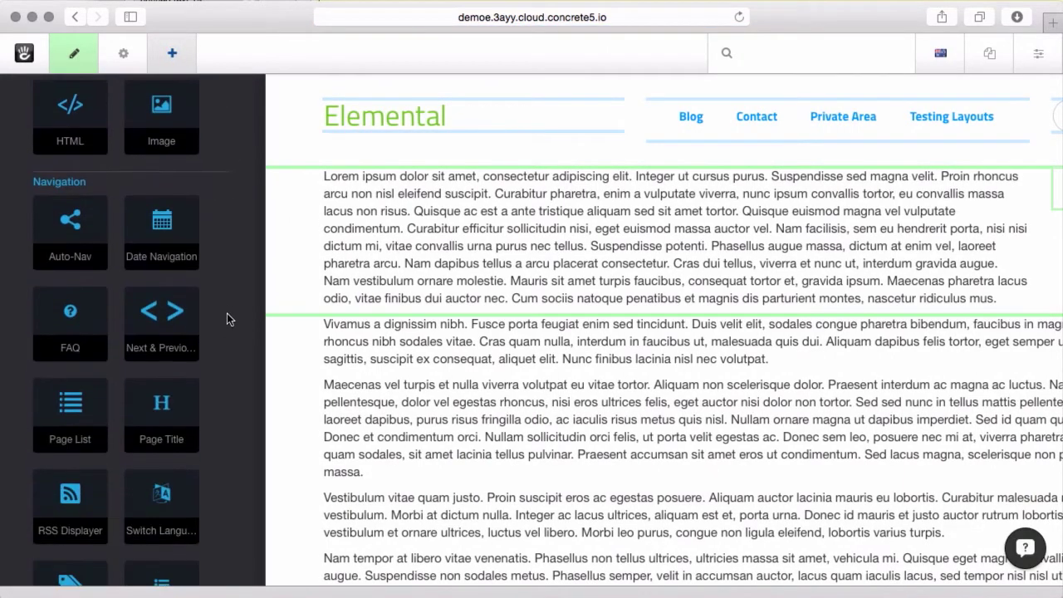
pyautogui.scroll(-5, 227, 313)
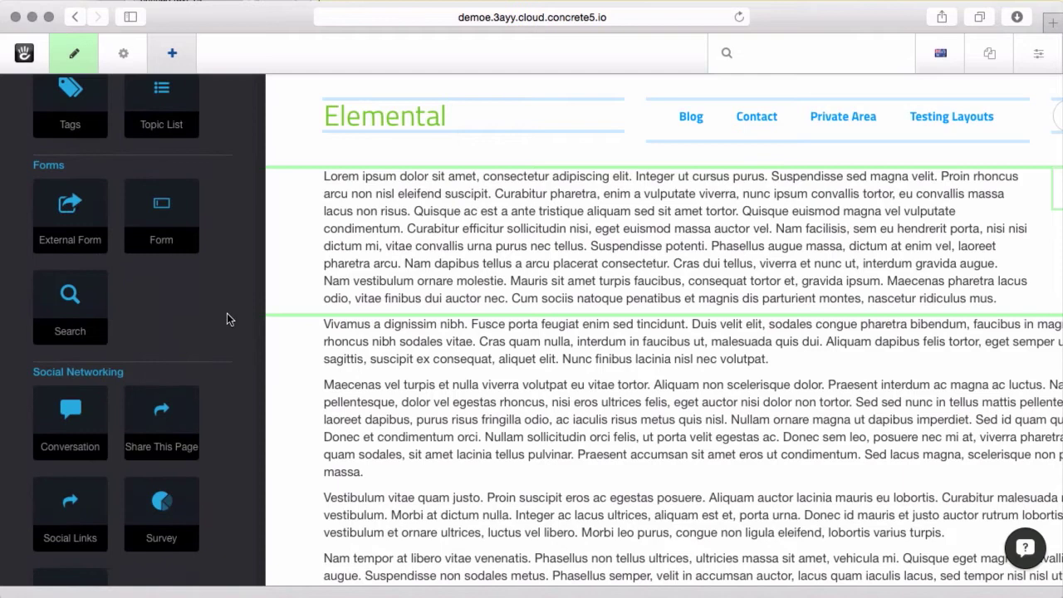
pyautogui.scroll(3, 226, 313)
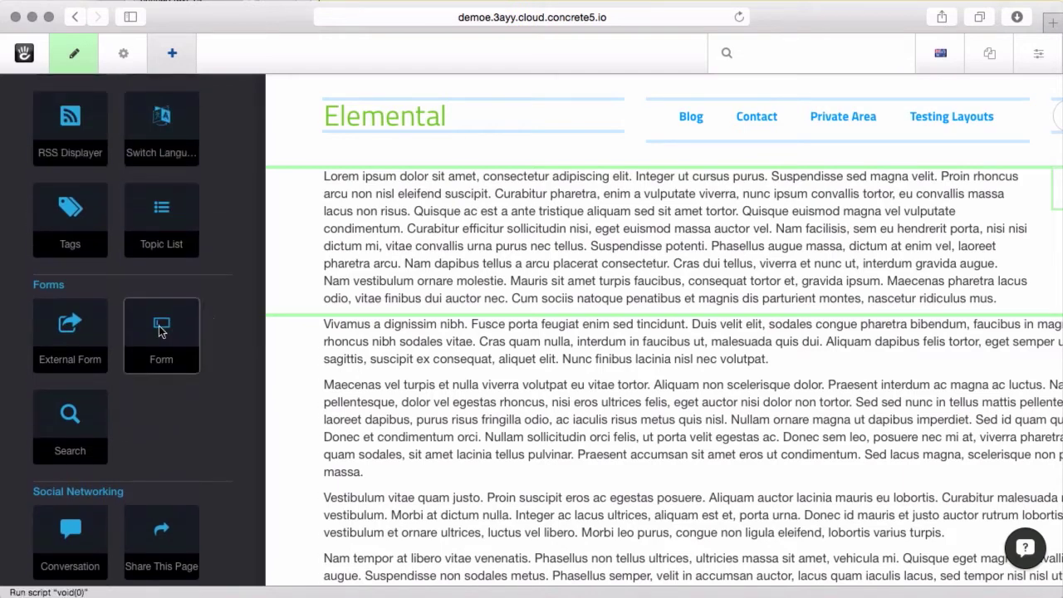
pyautogui.moveTo(161, 331); pyautogui.dragTo(867, 166)
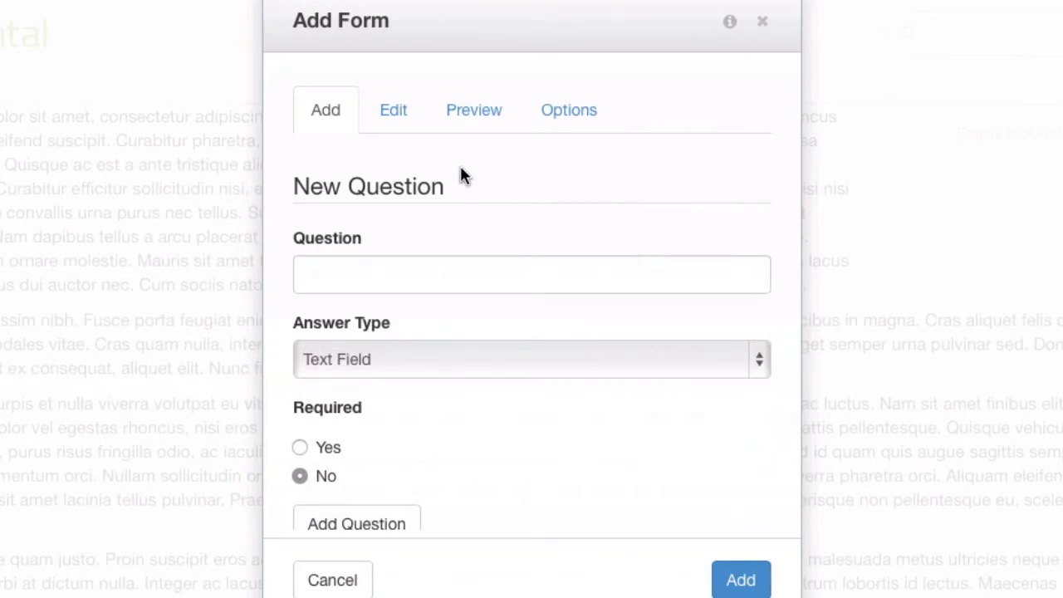
# Enter the question 'Is this cool?' as Radio Buttons with options Yes, Of course and Indeed
pyautogui.scroll(-1, 454, 167)
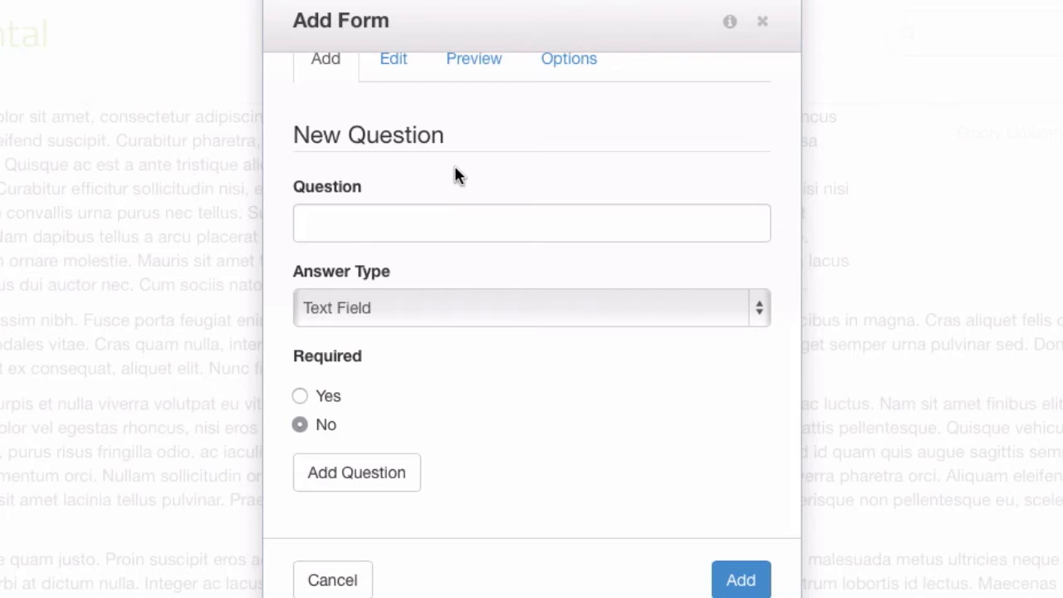
pyautogui.click(448, 225)
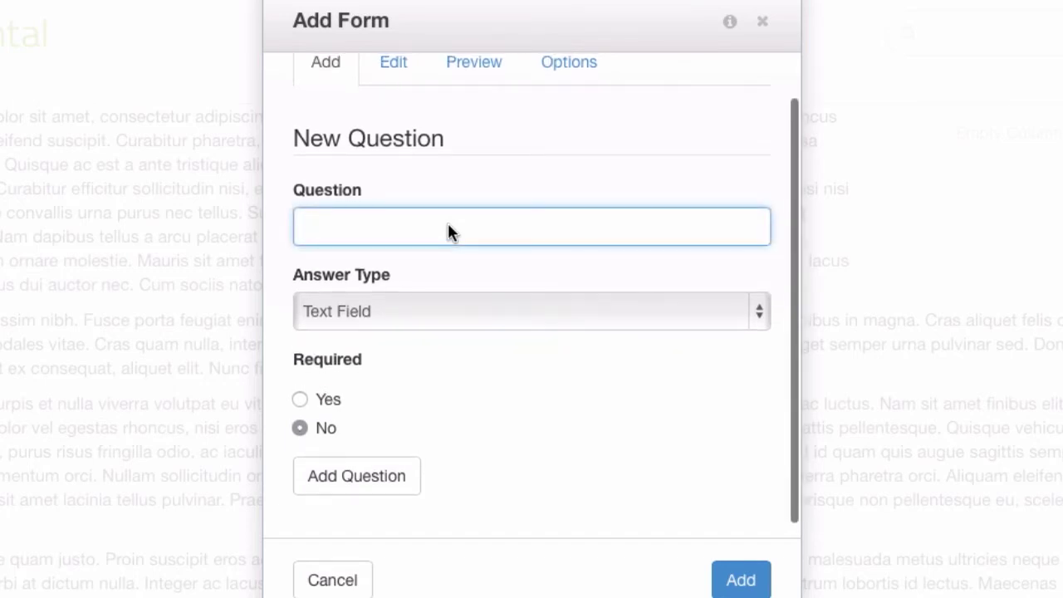
pyautogui.write('Is thi')
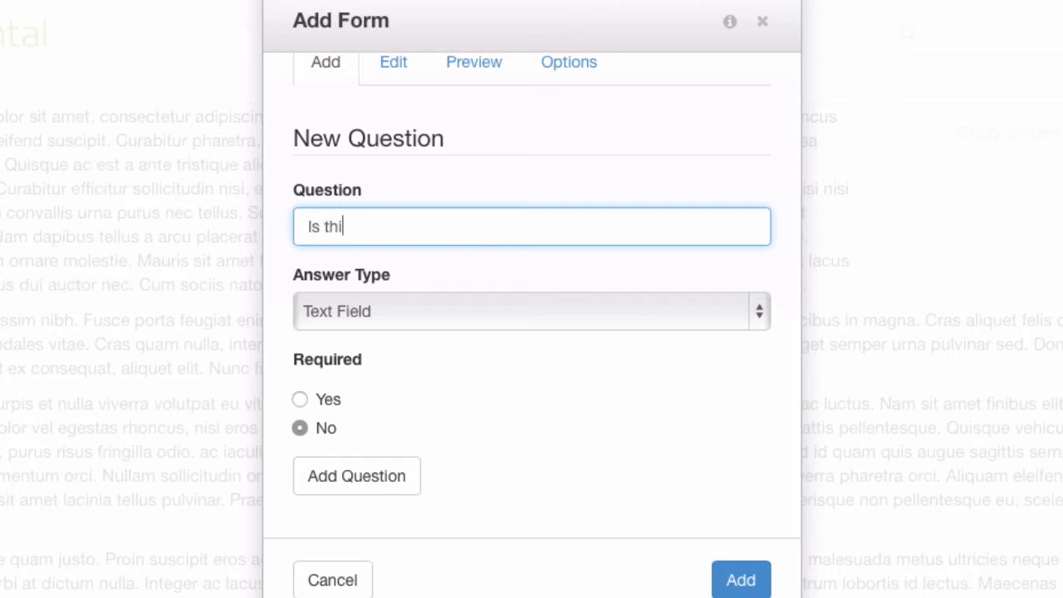
pyautogui.write('s cool?')
pyautogui.click(419, 309)
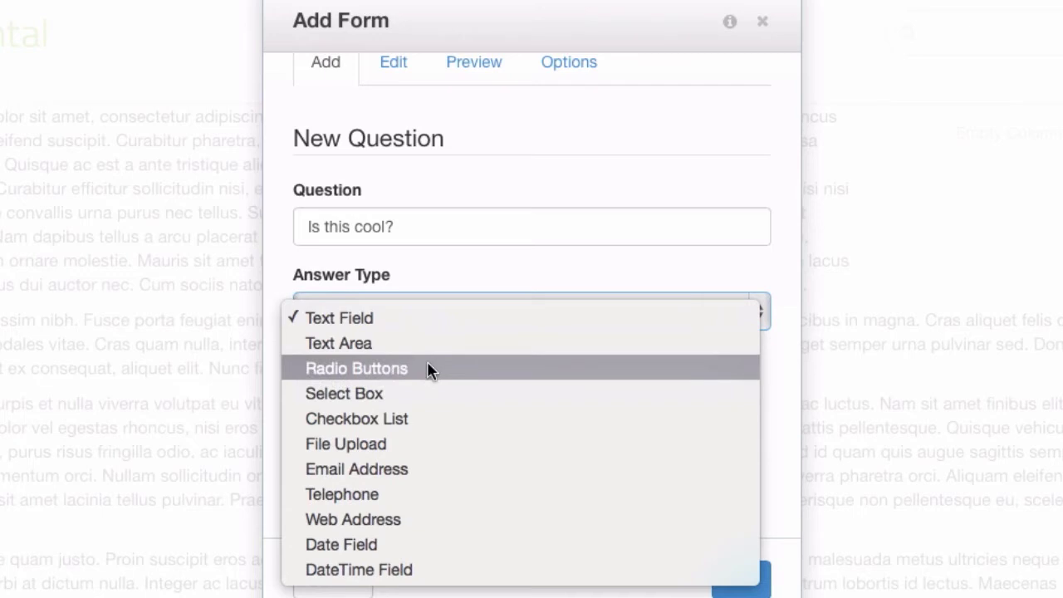
pyautogui.click(430, 369)
pyautogui.click(420, 403)
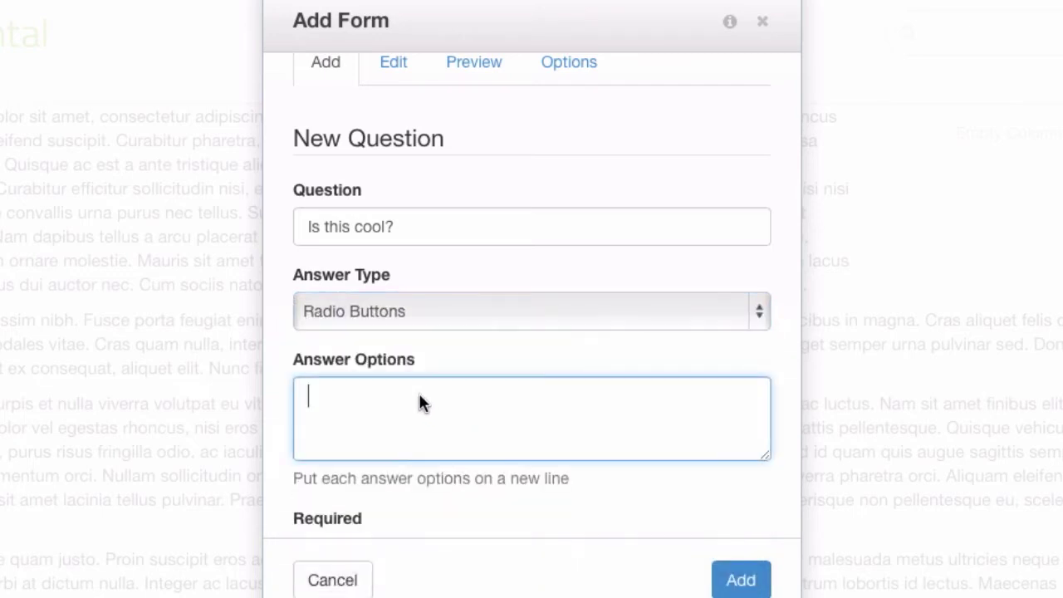
pyautogui.write('Yes')
pyautogui.press('Return')
pyautogui.write('Of course')
pyautogui.press('Return')
pyautogui.write('Indeed')
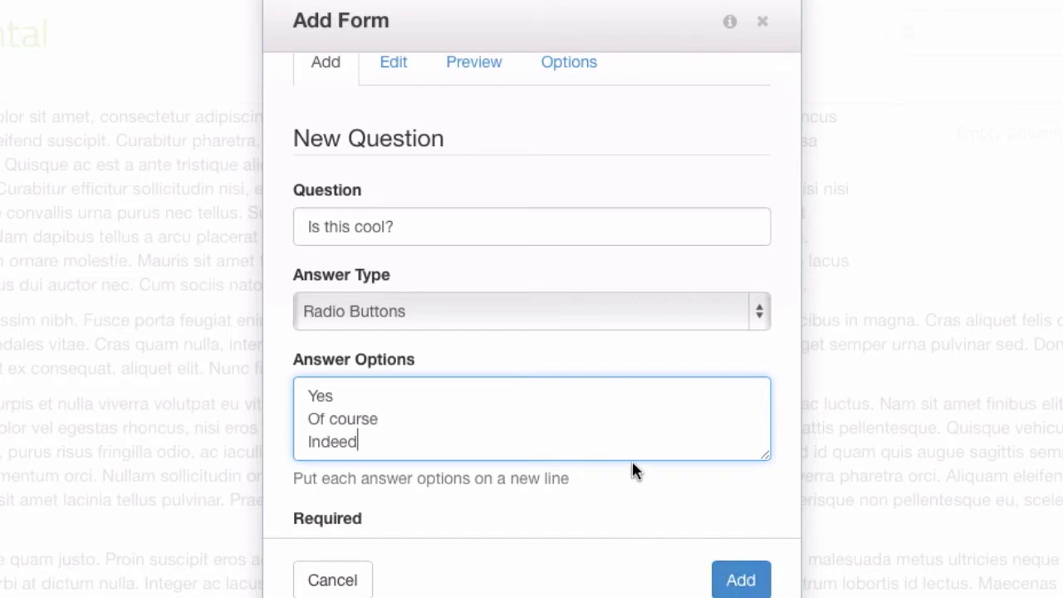
pyautogui.scroll(-2, 631, 470)
pyautogui.scroll(-2, 629, 470)
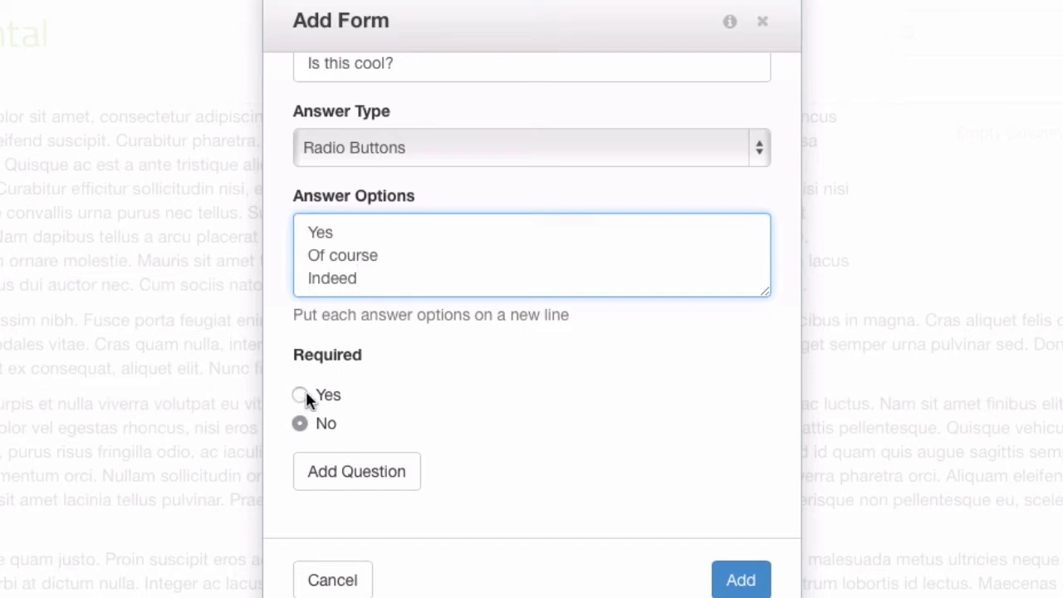
# Save the 'Is this cool?' question, then add a 'Your name' question
pyautogui.click(353, 469)
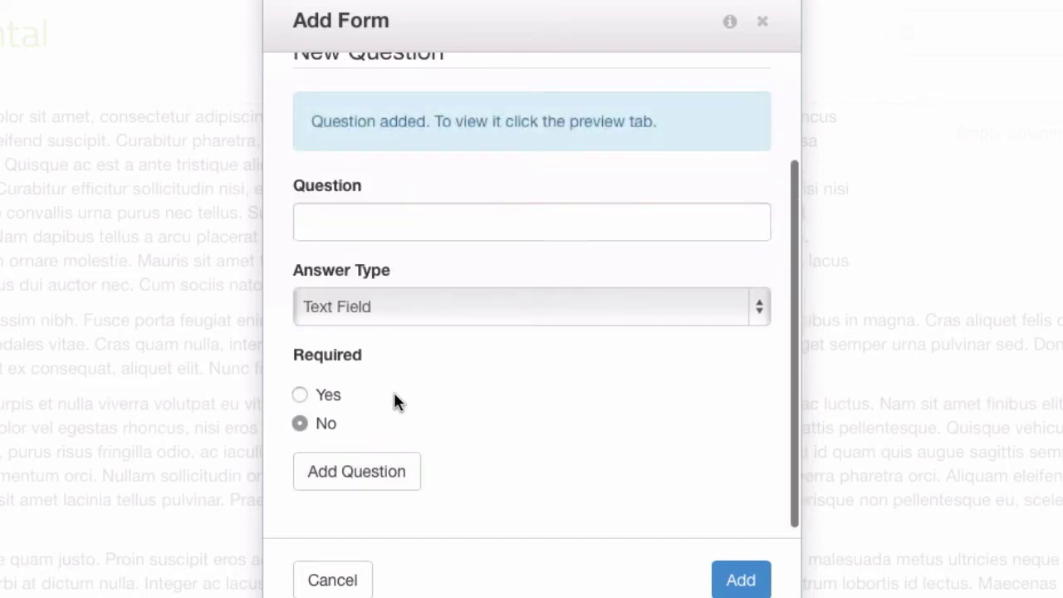
pyautogui.click(448, 222)
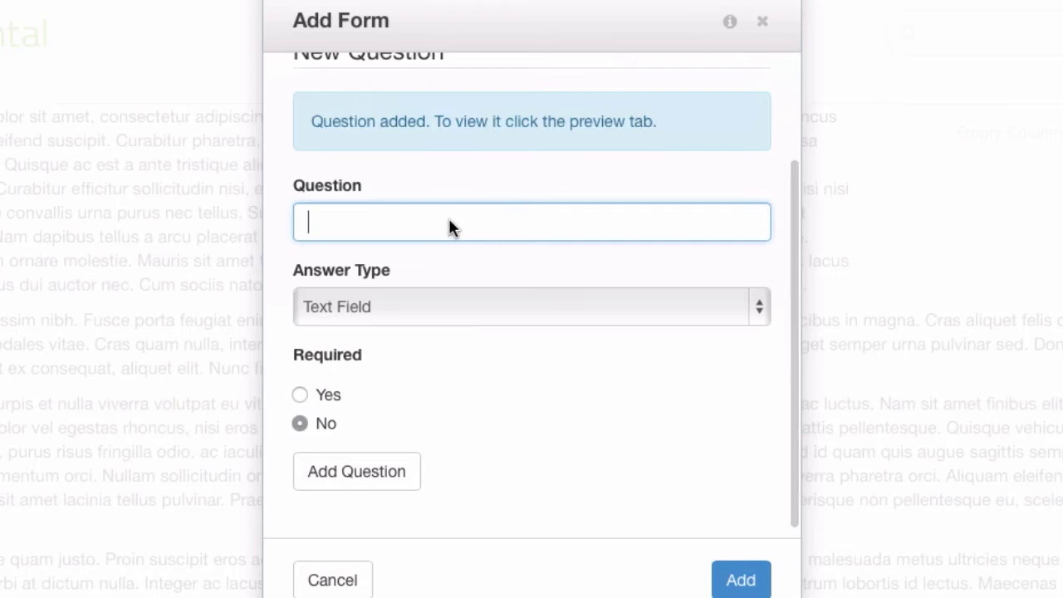
pyautogui.write('Your name')
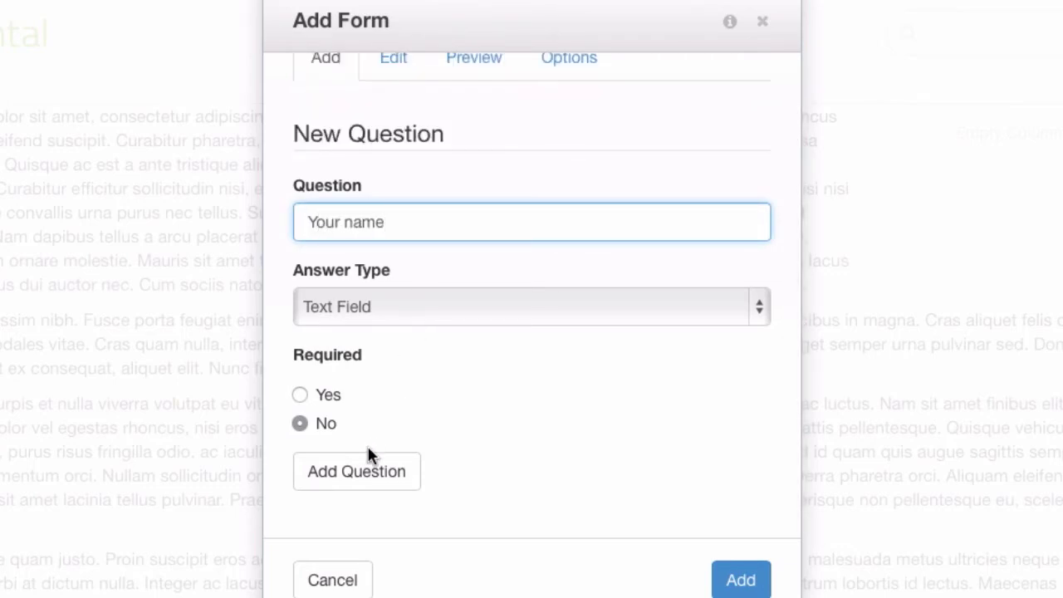
pyautogui.click(375, 473)
# Add an 'Email' question of type Email Address, used as the reply-to address
pyautogui.click(354, 305)
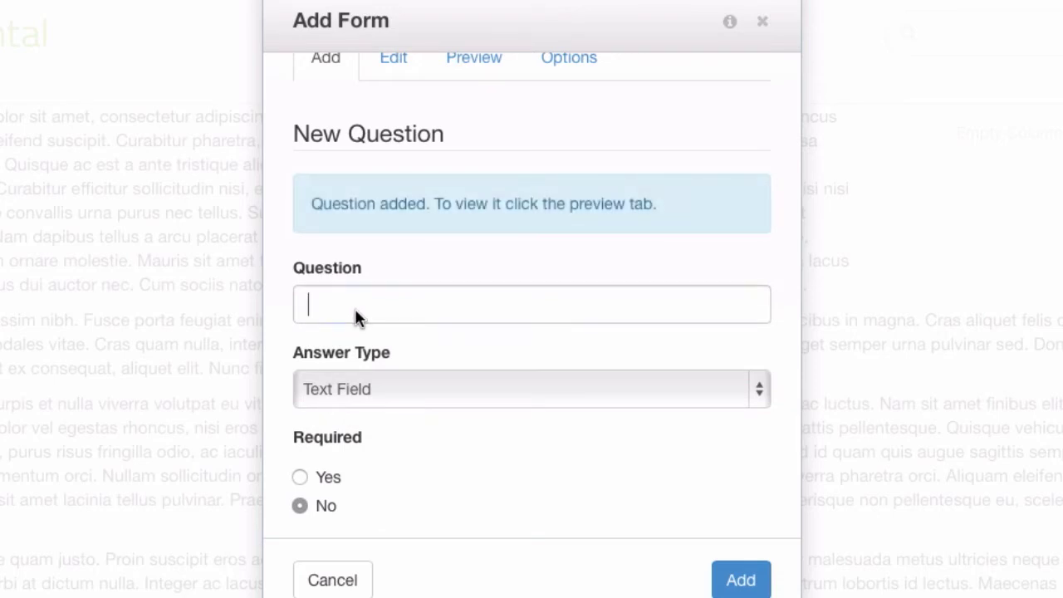
pyautogui.write('em')
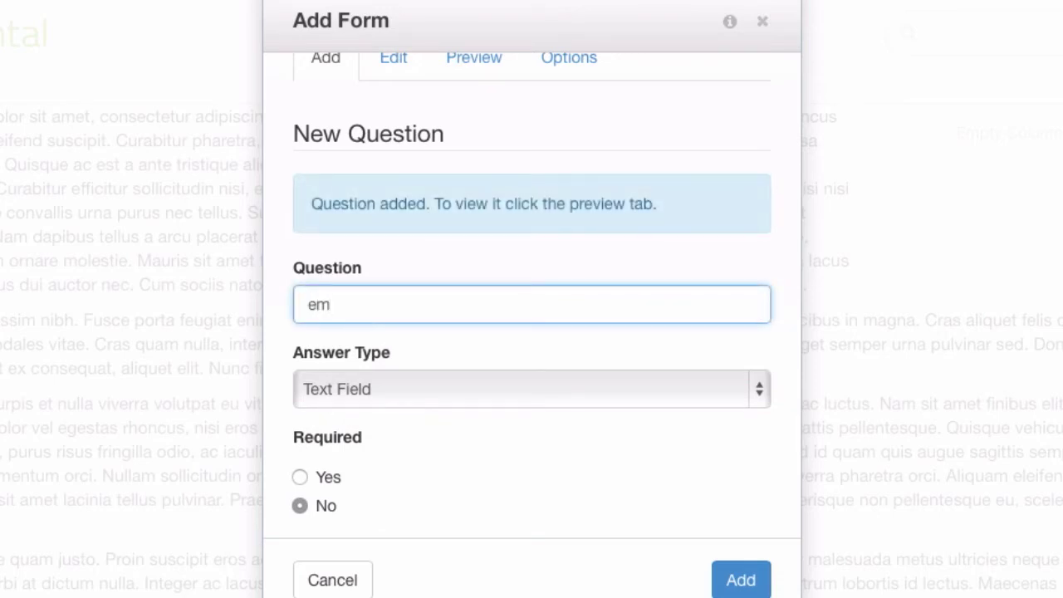
pyautogui.press('BackSpace')
pyautogui.press('BackSpace')
pyautogui.write('Email')
pyautogui.click(482, 387)
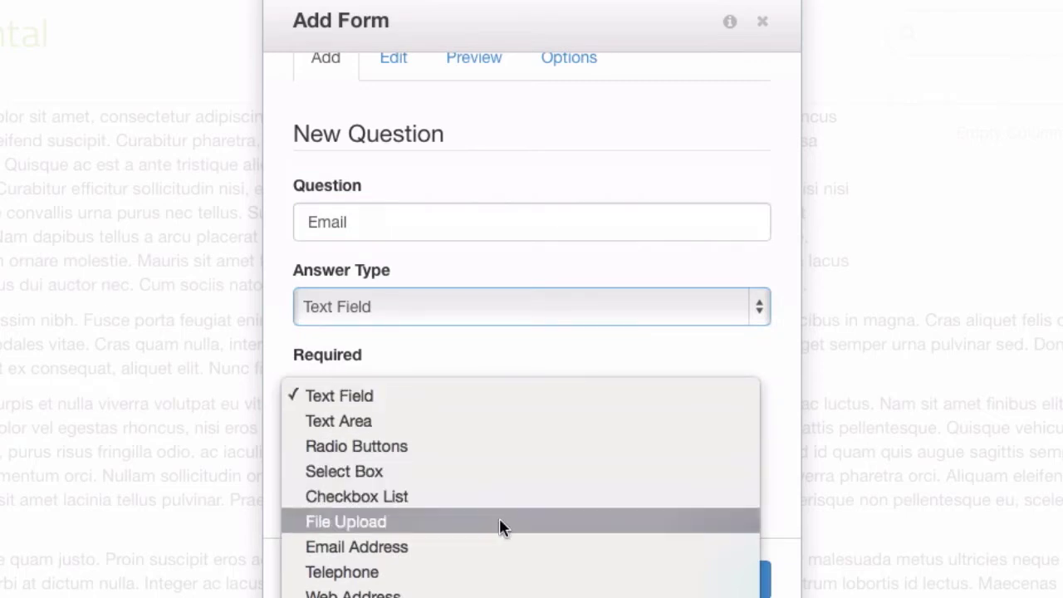
pyautogui.click(514, 542)
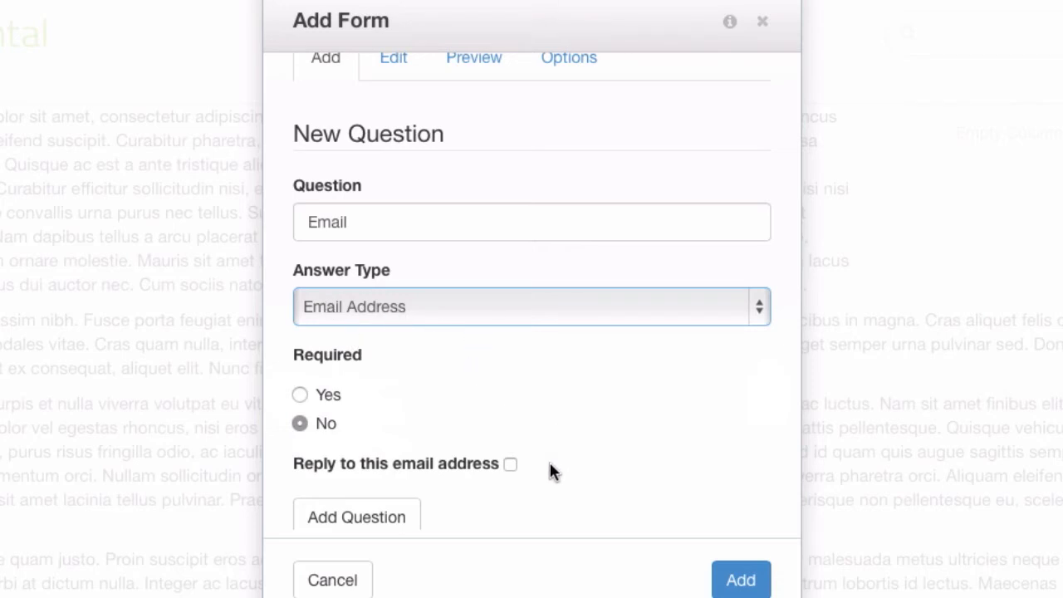
pyautogui.click(510, 464)
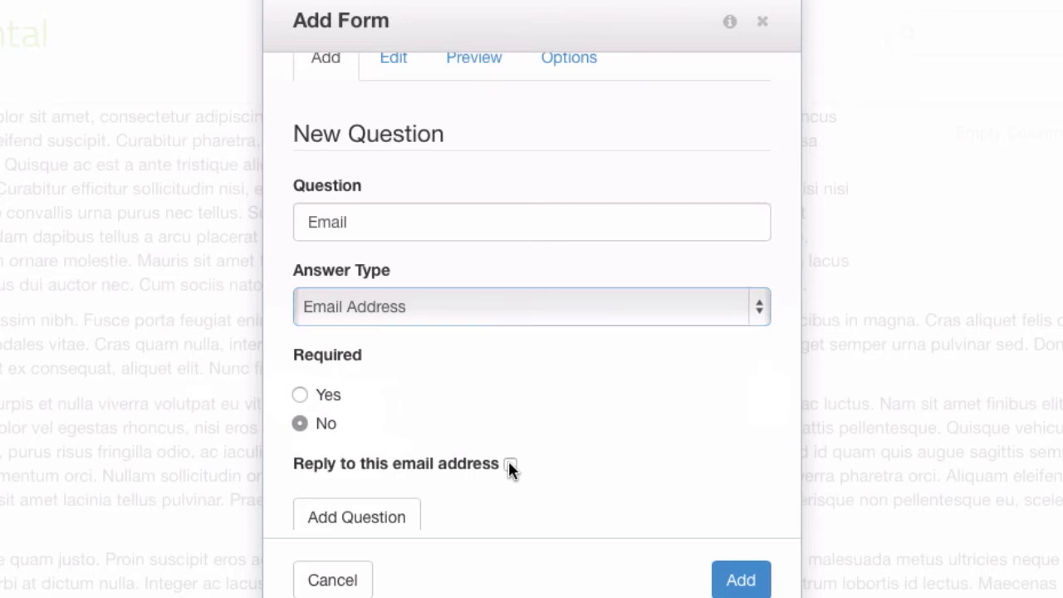
pyautogui.click(358, 525)
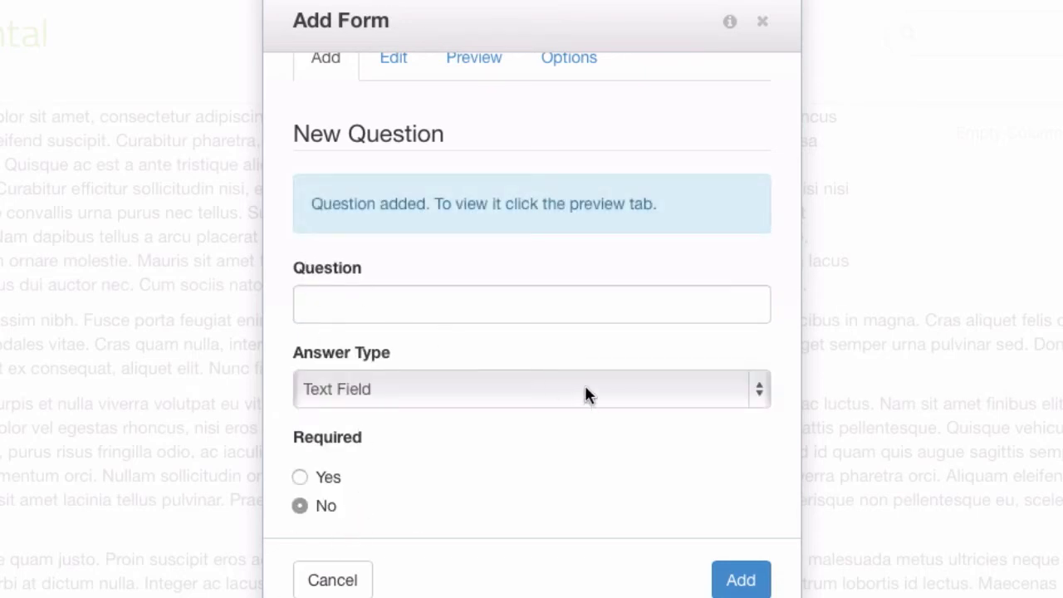
pyautogui.scroll(-1, 438, 297)
pyautogui.scroll(3, 438, 296)
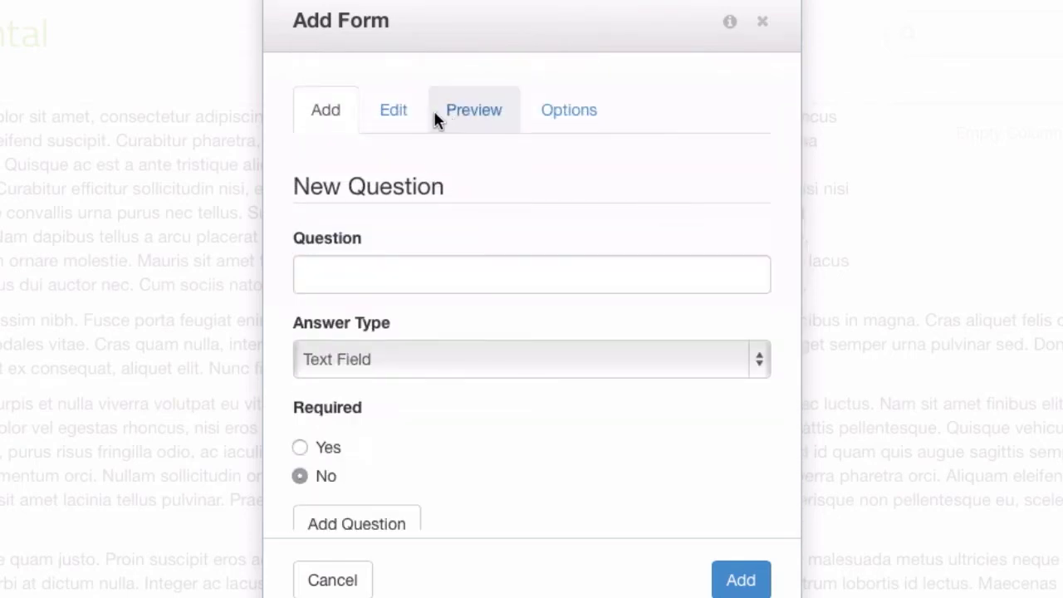
# Set the completion message to 'Thanks! You rock, we'll be in touch soon.' and enable email notification to the notification address
pyautogui.click(569, 101)
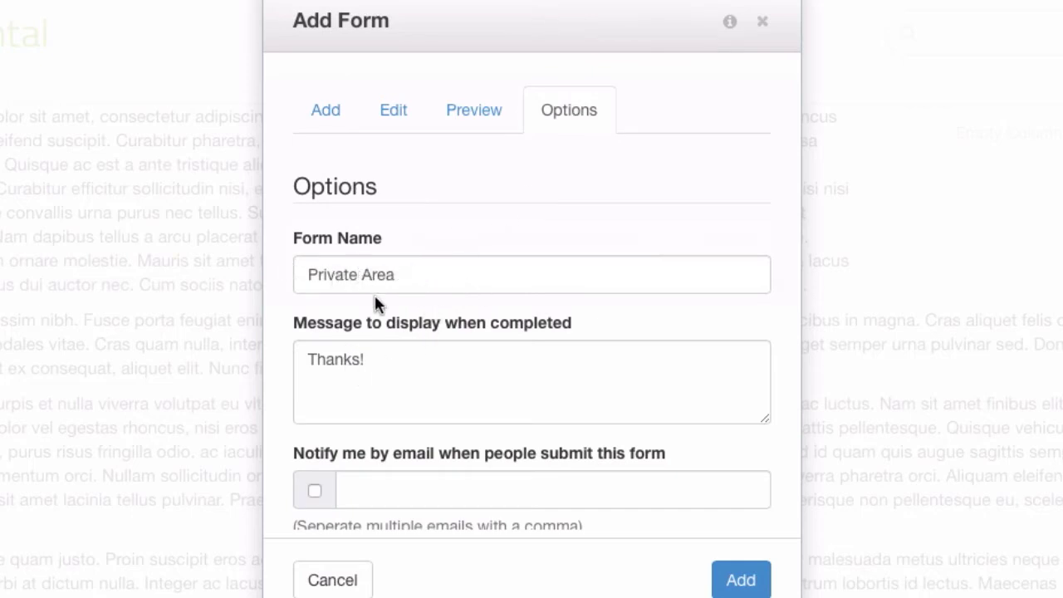
pyautogui.click(474, 384)
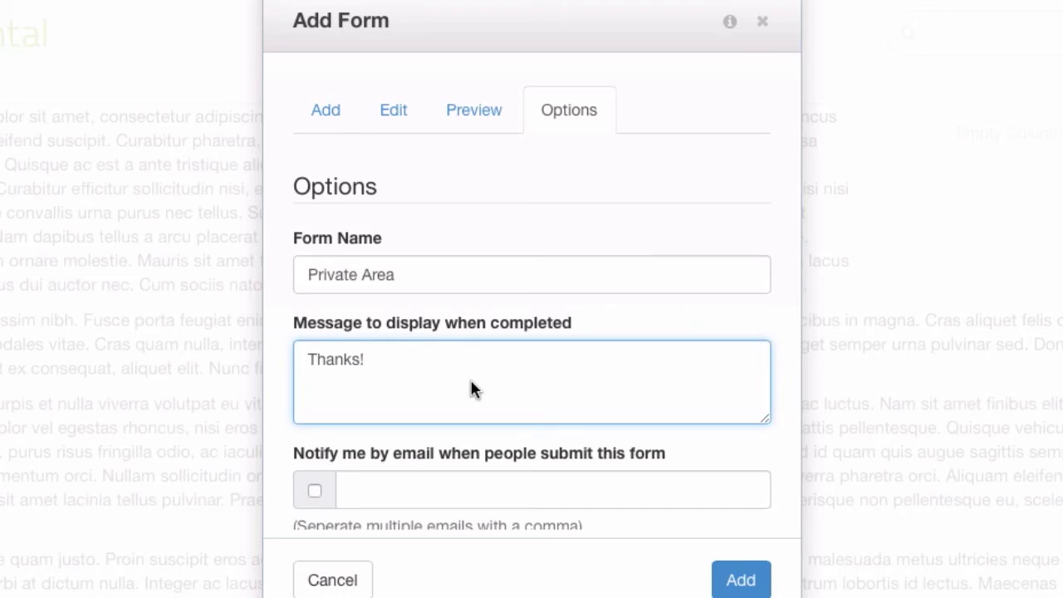
pyautogui.write('You rock')
pyautogui.press('BackSpace')
pyautogui.write(", we'll b")
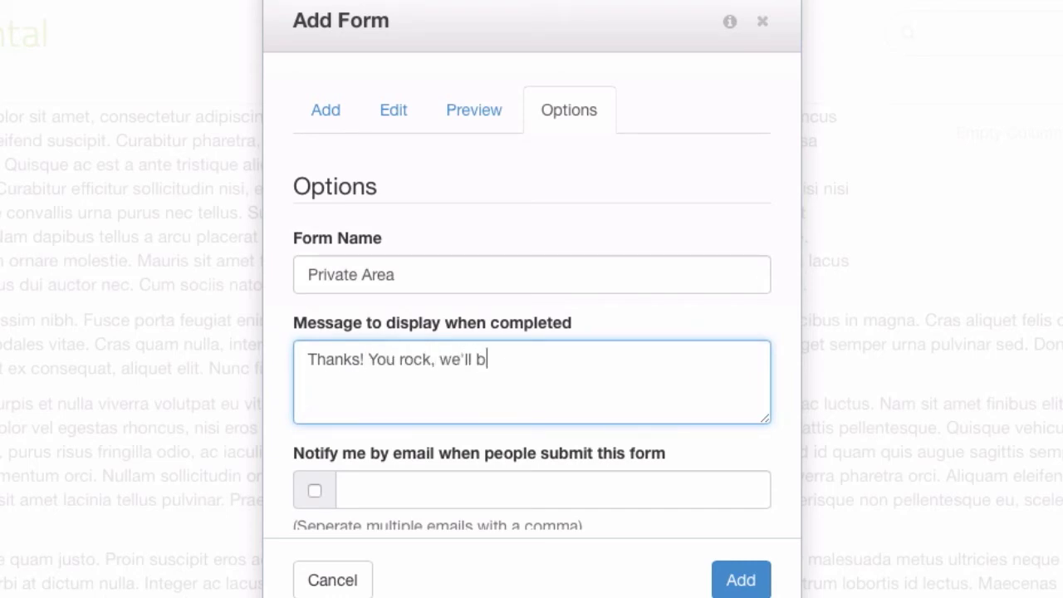
pyautogui.write('e in touch soon.')
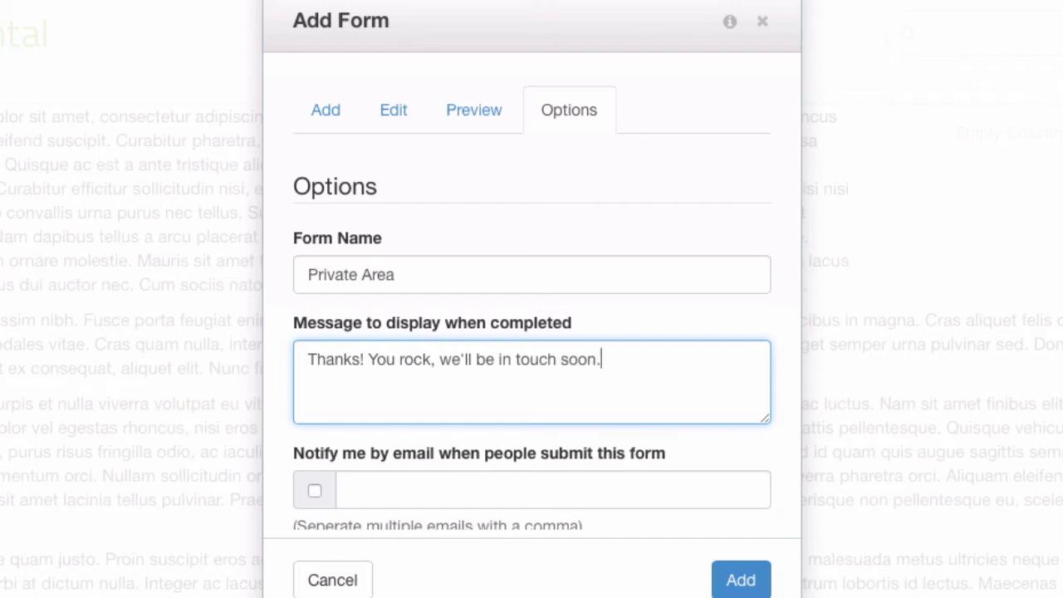
pyautogui.click(315, 488)
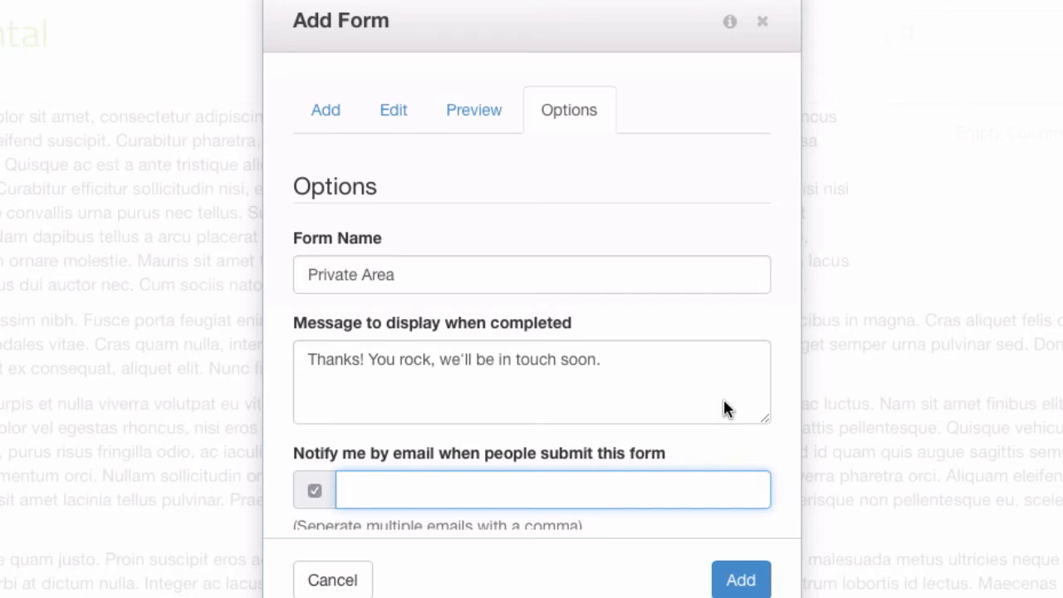
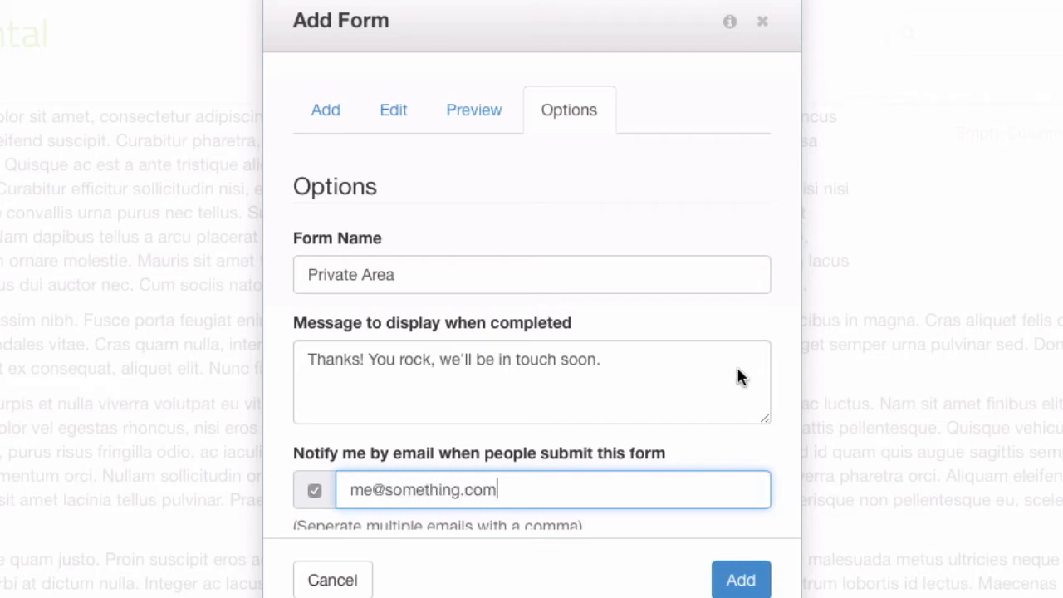
# Scroll through the form options to confirm the notification address and CAPTCHA set to No
pyautogui.scroll(-5, 670, 400)
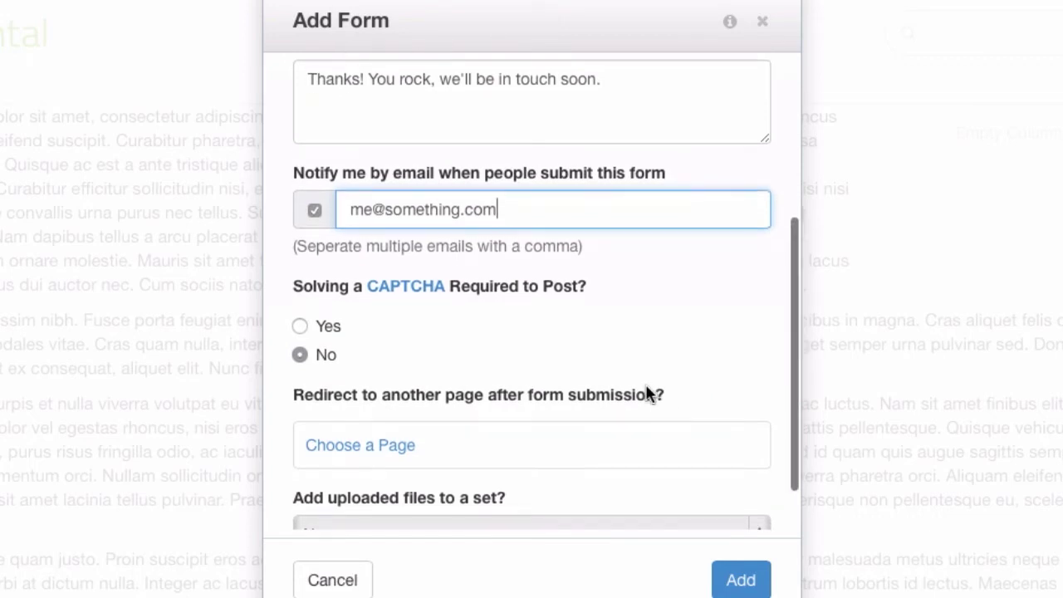
pyautogui.scroll(-1, 638, 386)
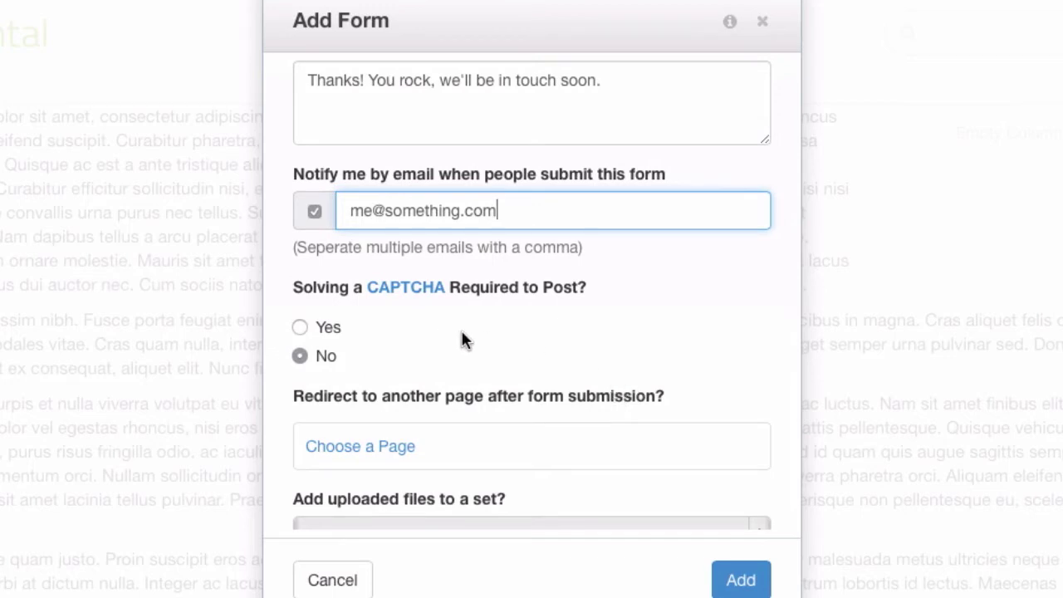
pyautogui.scroll(-1, 463, 338)
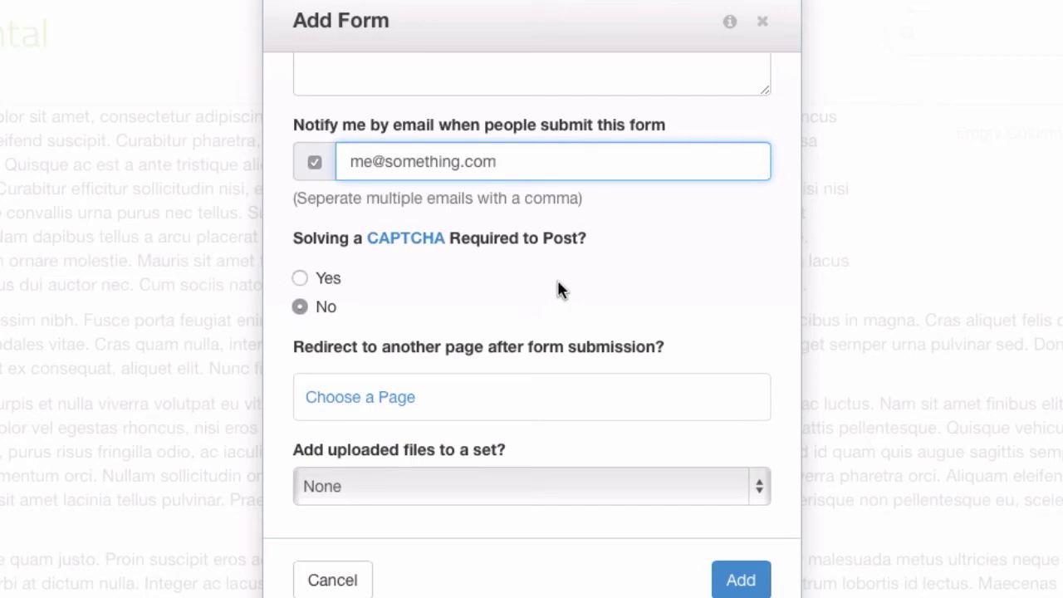
pyautogui.scroll(-1, 544, 285)
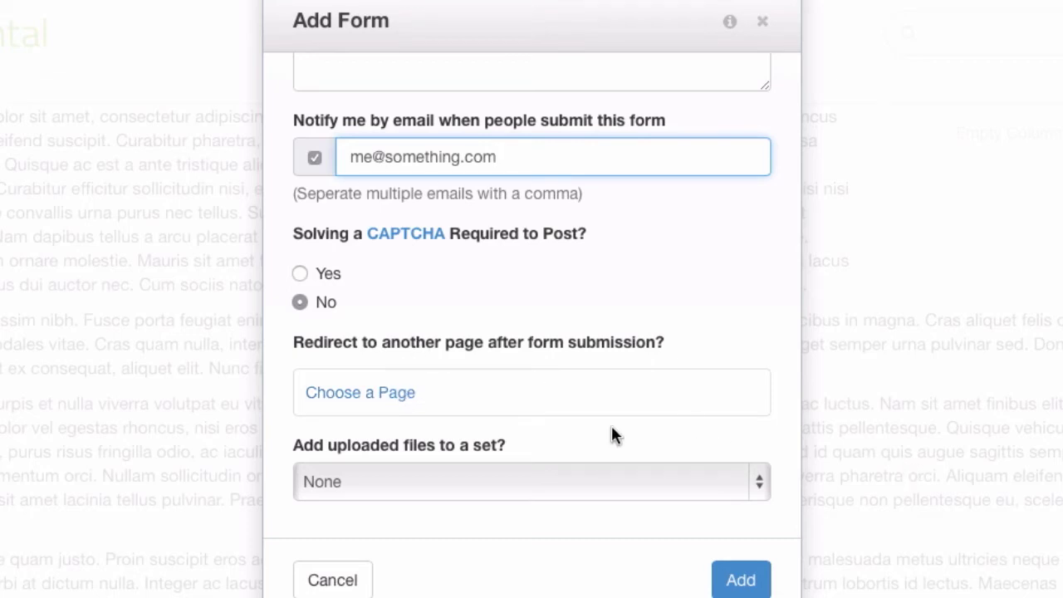
pyautogui.scroll(-1, 612, 432)
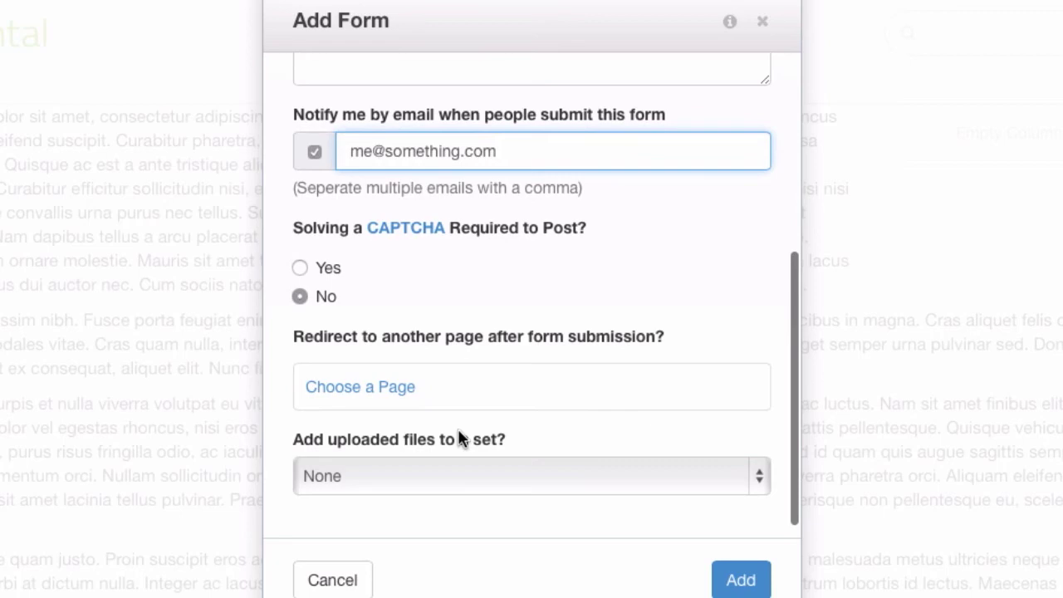
# Add the form block to the page and publish the page changes
pyautogui.click(741, 581)
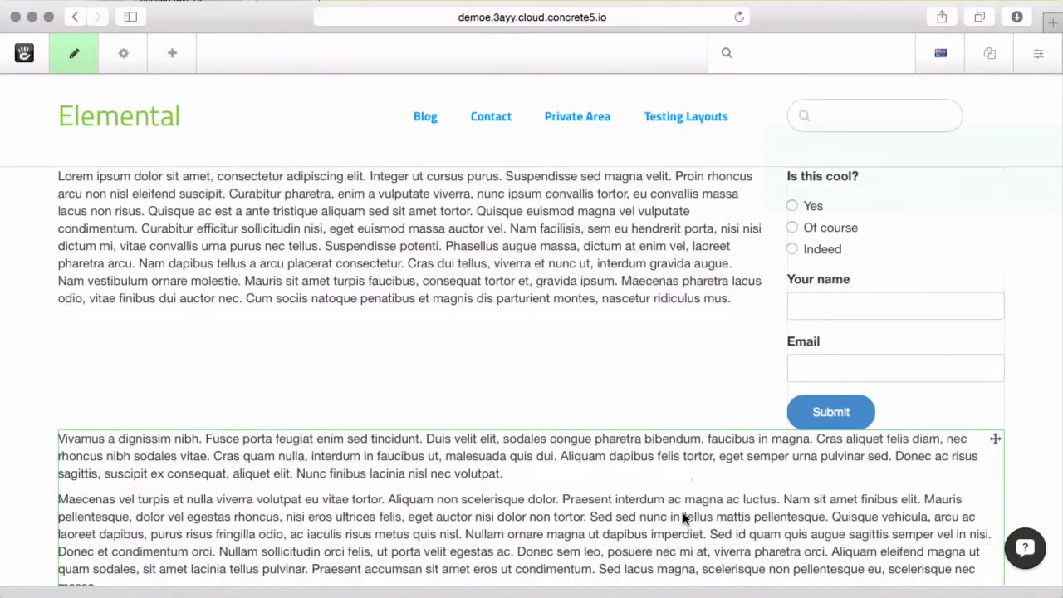
pyautogui.click(59, 60)
pyautogui.click(137, 191)
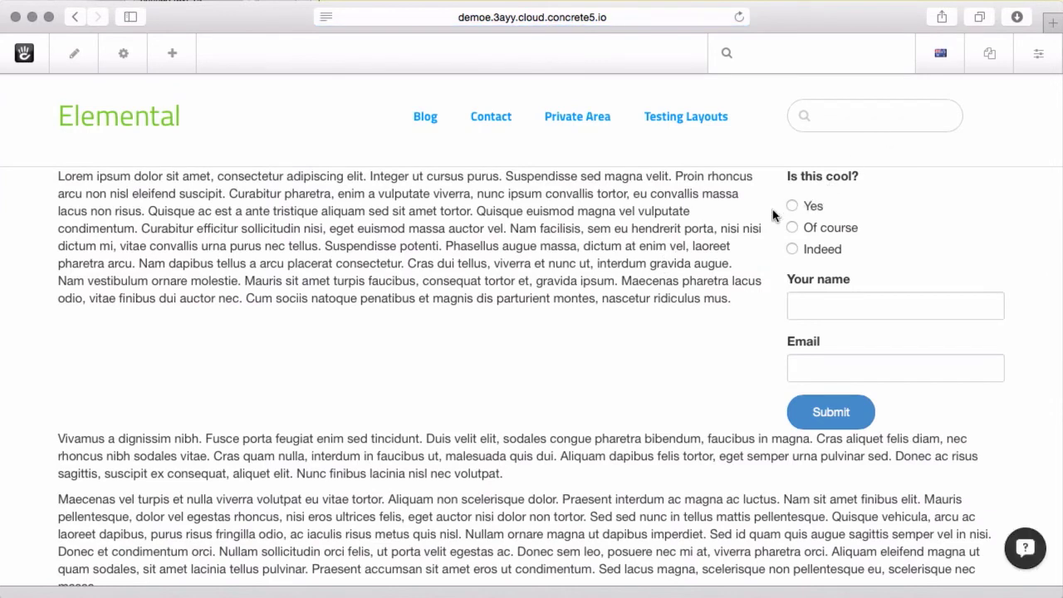
# Submit a test entry answering Yes, with a test name and email address
pyautogui.click(799, 209)
pyautogui.click(824, 226)
pyautogui.click(813, 248)
pyautogui.click(810, 207)
pyautogui.click(864, 305)
pyautogui.write('sadfasdf asdf dsa')
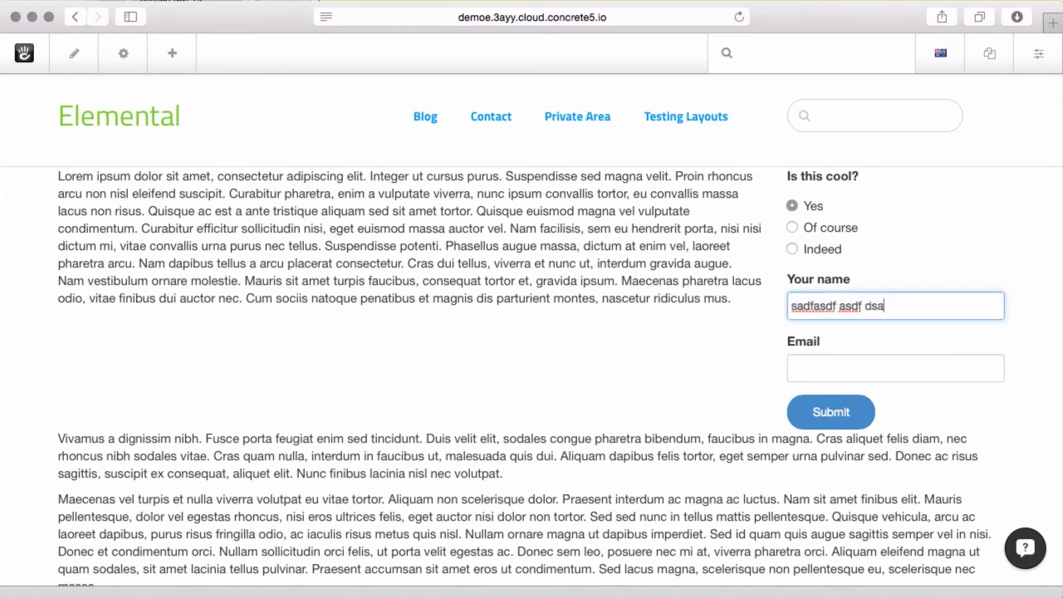
pyautogui.press('Tab')
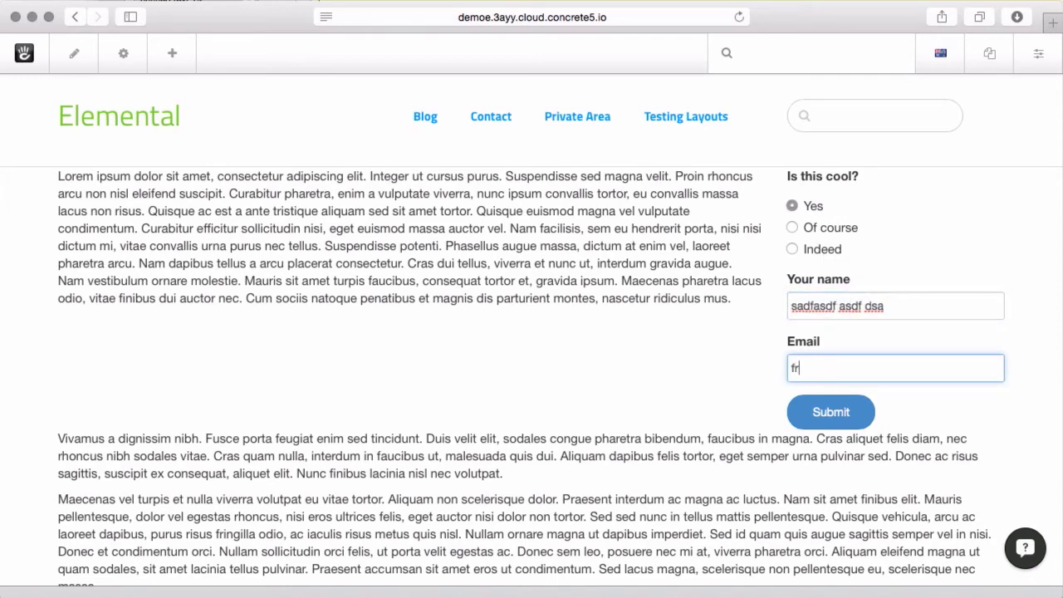
pyautogui.click(850, 417)
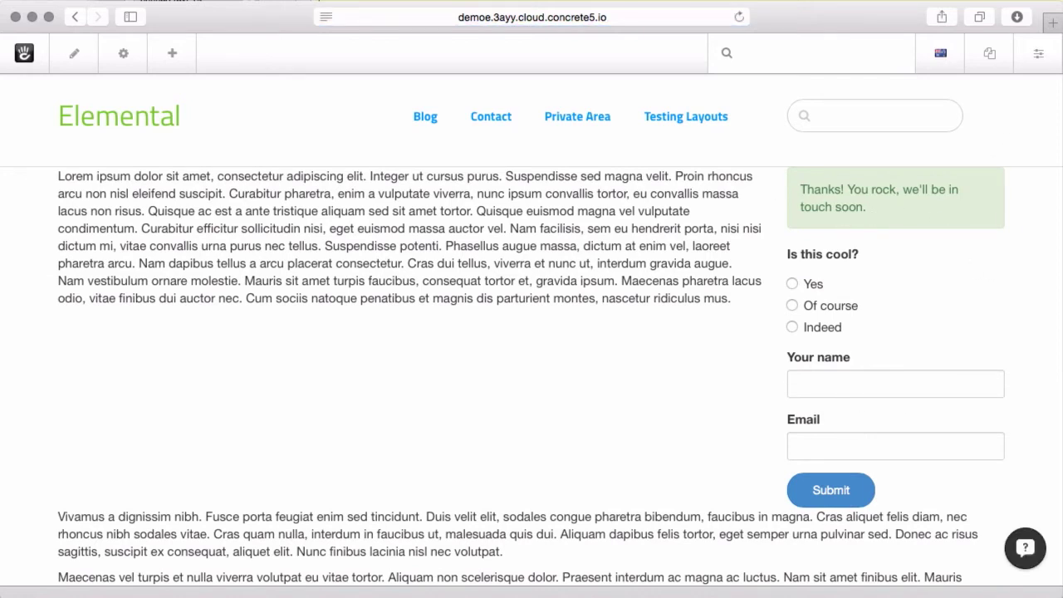
# Edit the form block and reorder the questions to Your name, Email, Is this cool?
pyautogui.click(70, 65)
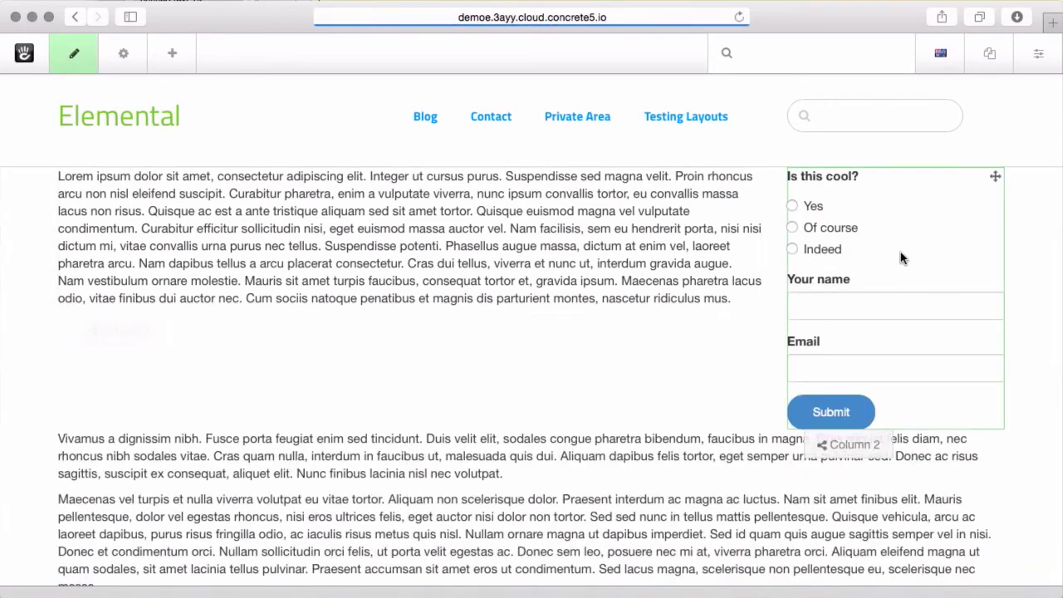
pyautogui.click(868, 204)
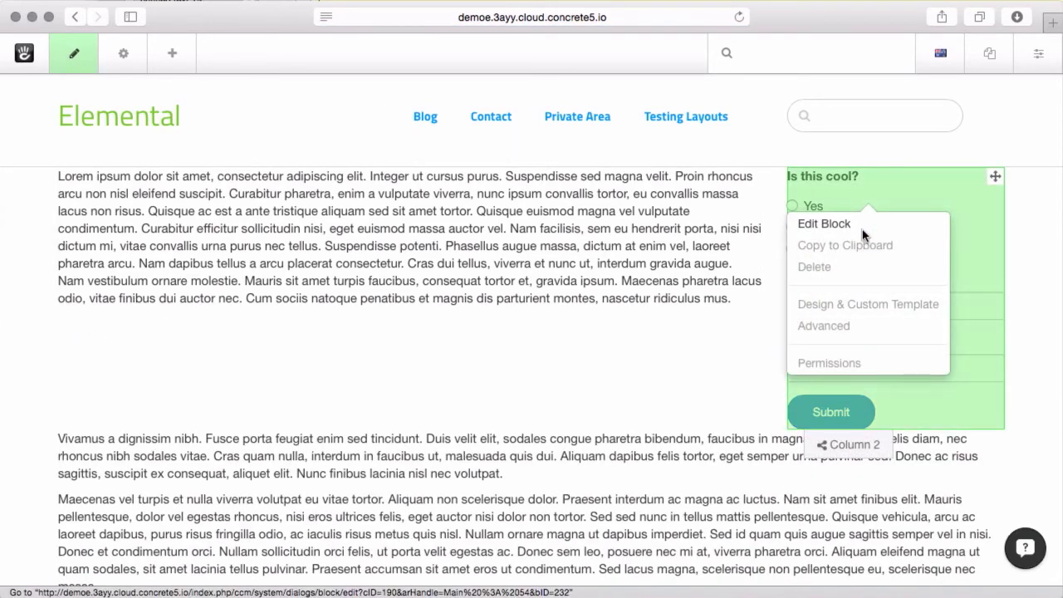
pyautogui.click(862, 229)
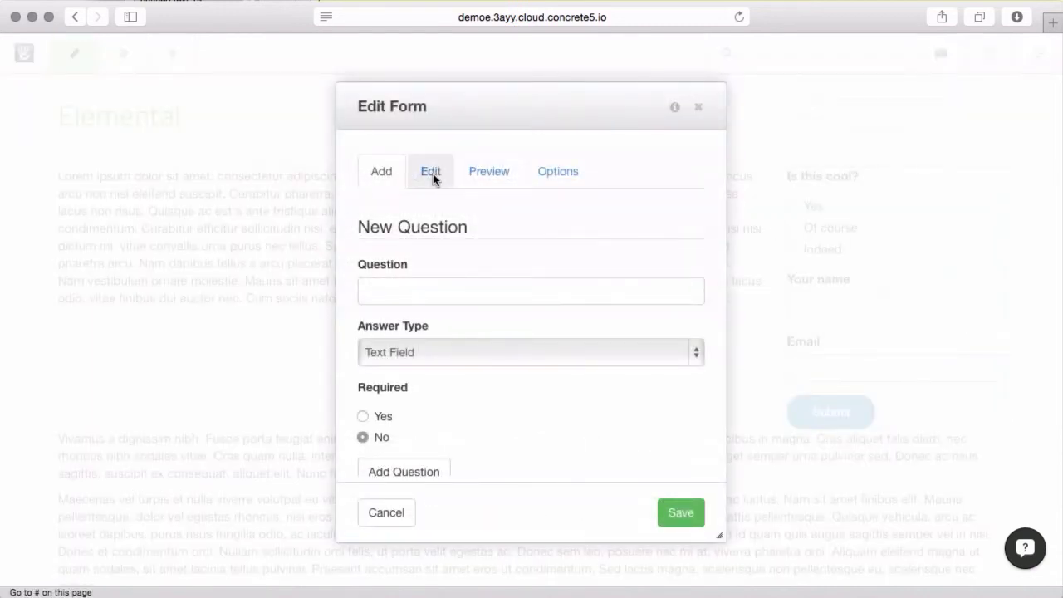
pyautogui.click(431, 172)
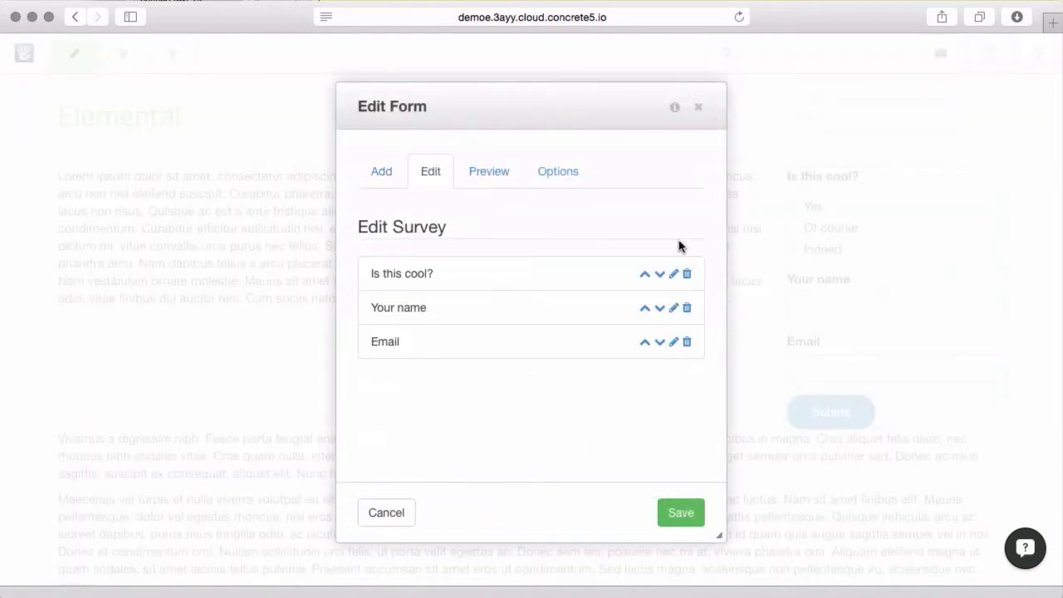
pyautogui.click(659, 273)
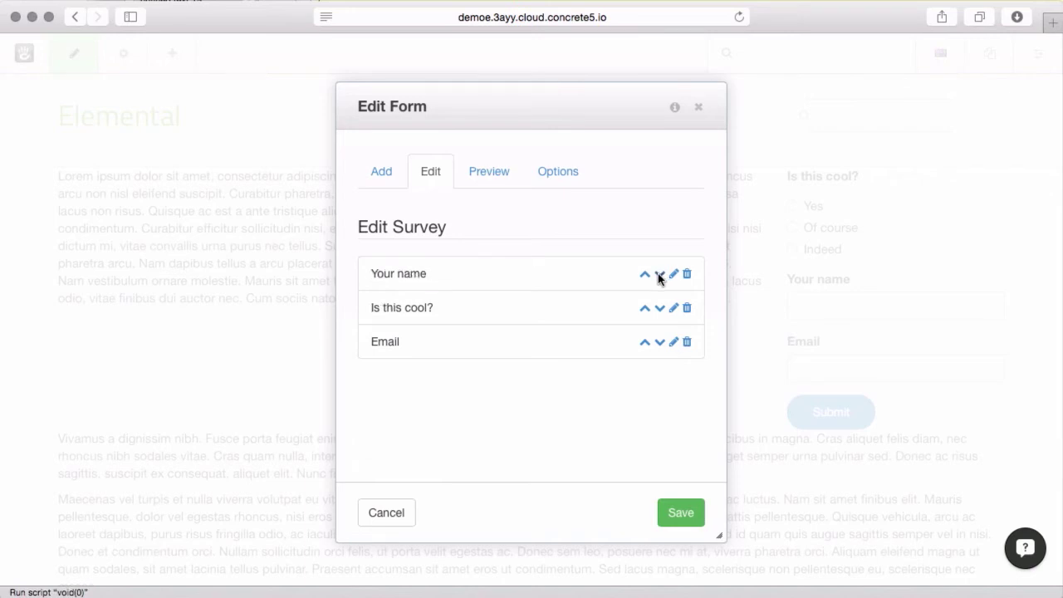
pyautogui.click(645, 342)
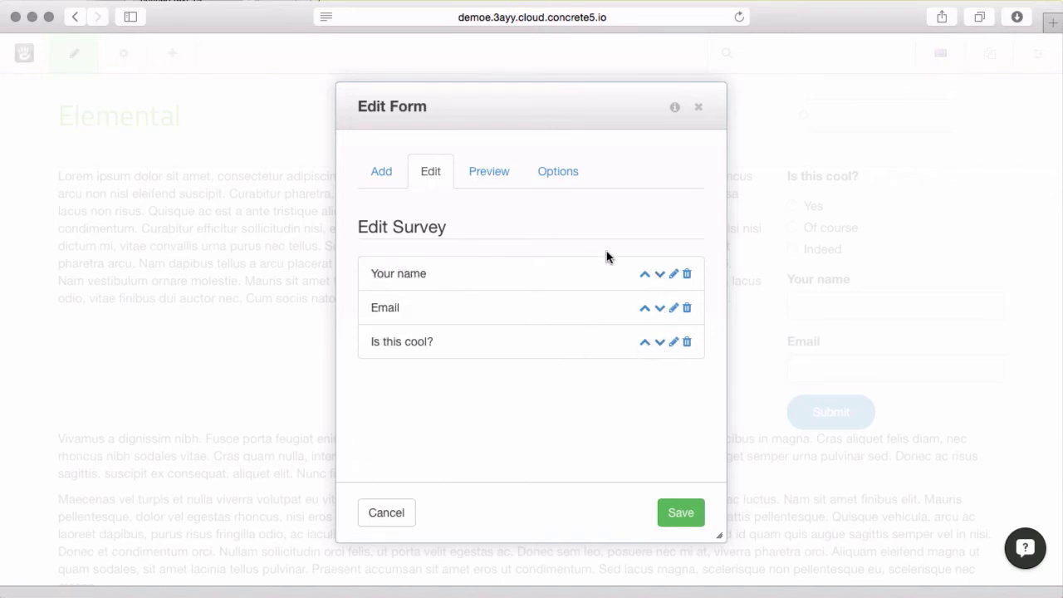
# Change 'Is this cool?' to a Select Box answer type and preview the survey
pyautogui.click(673, 308)
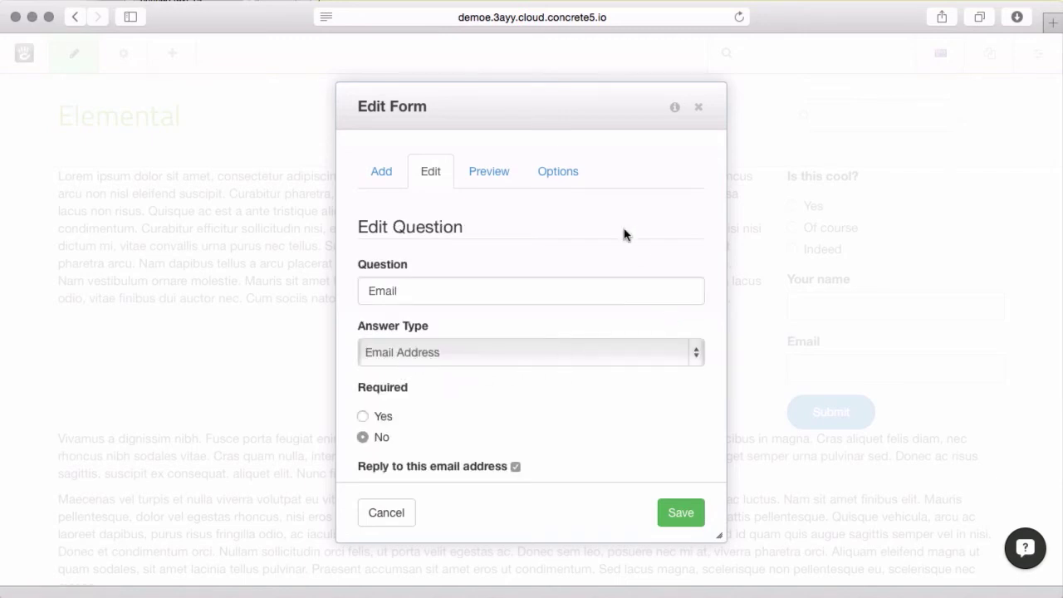
pyautogui.scroll(-2, 497, 401)
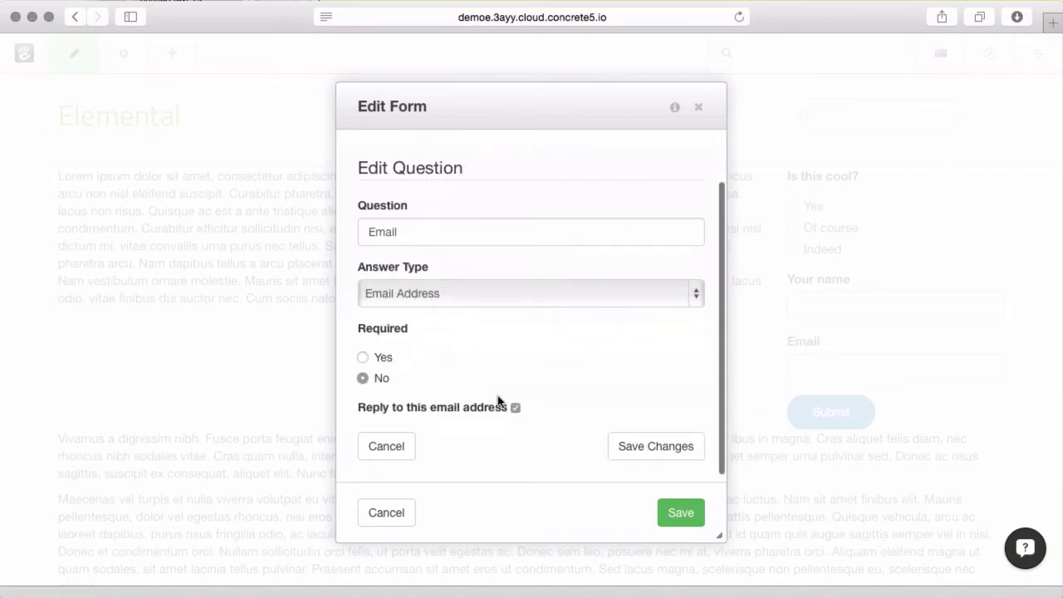
pyautogui.click(391, 445)
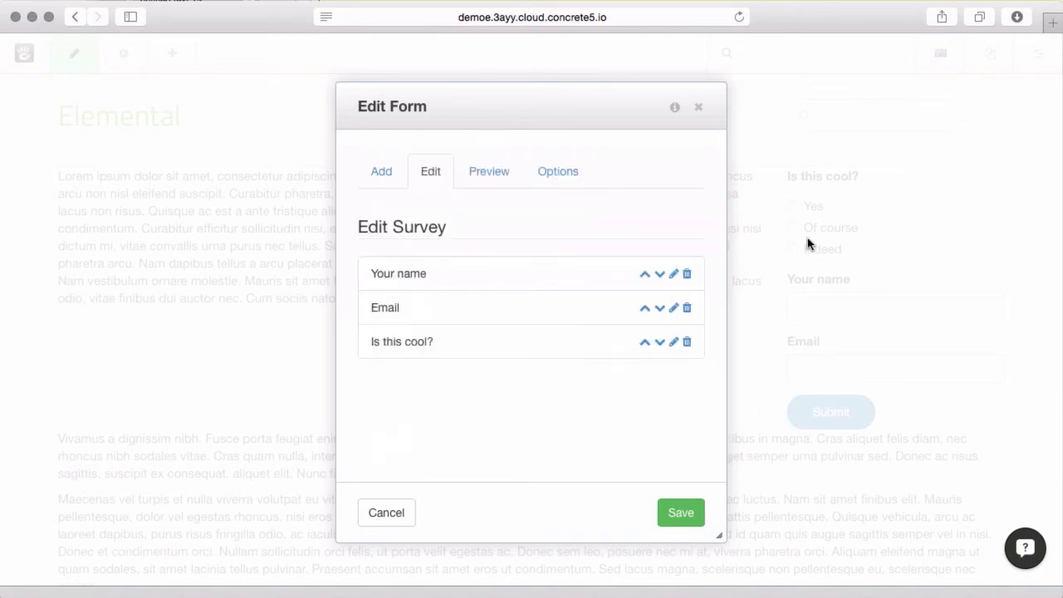
pyautogui.click(674, 342)
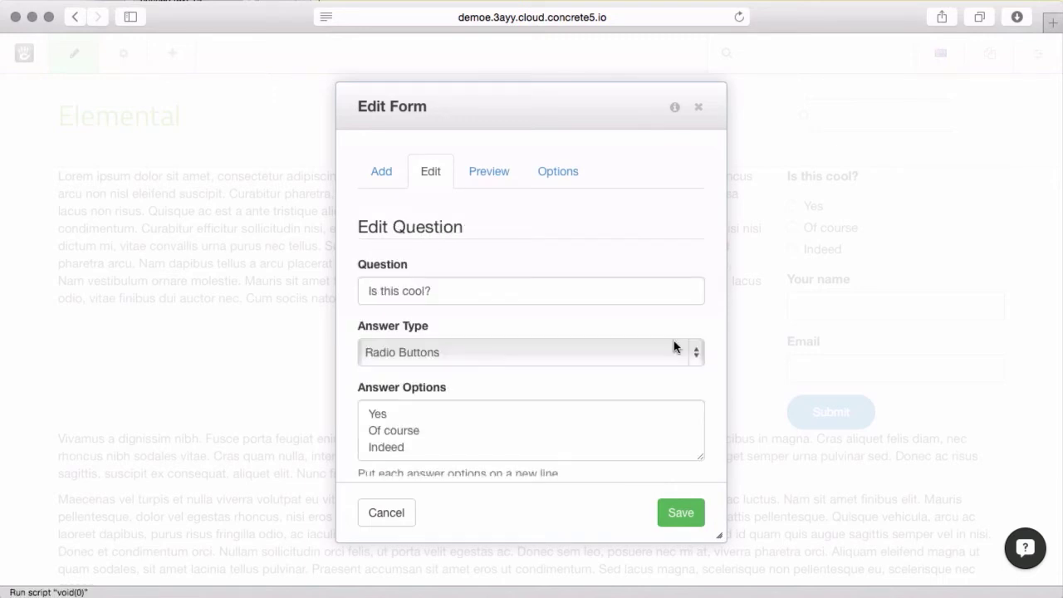
pyautogui.click(502, 352)
pyautogui.click(503, 375)
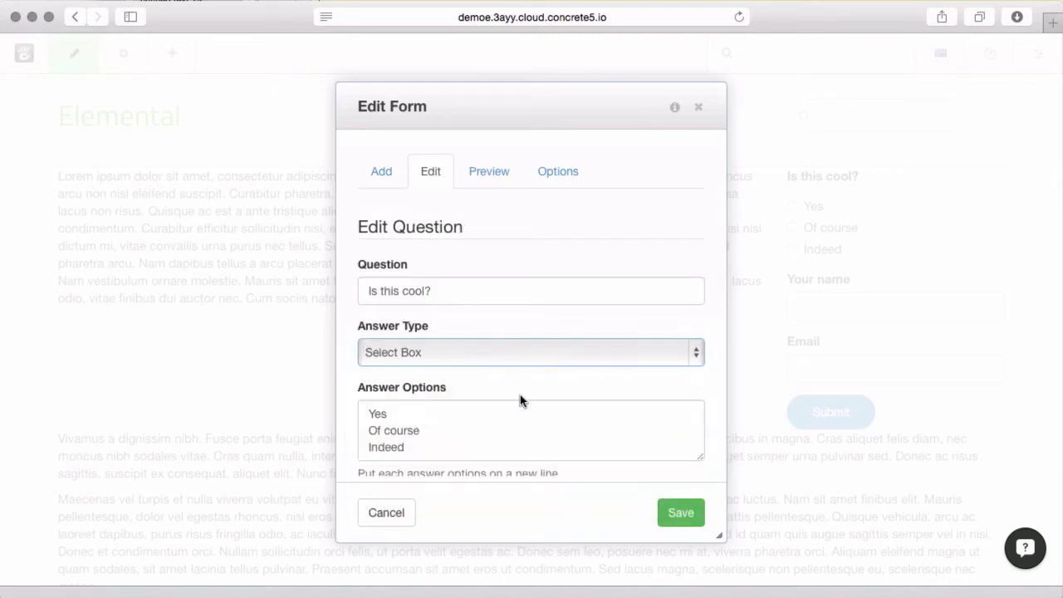
pyautogui.scroll(-5, 580, 440)
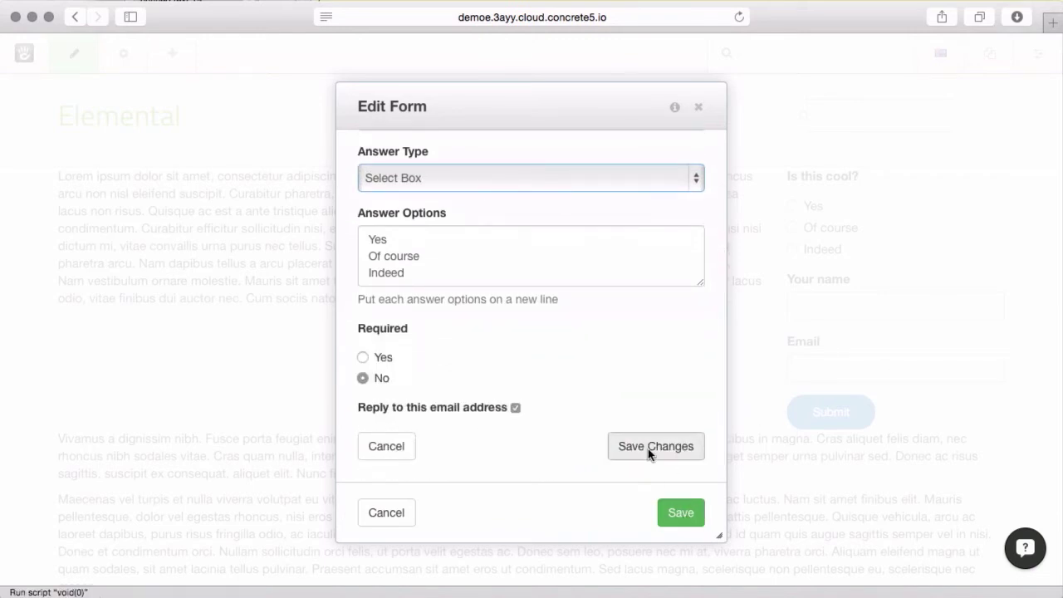
pyautogui.click(648, 448)
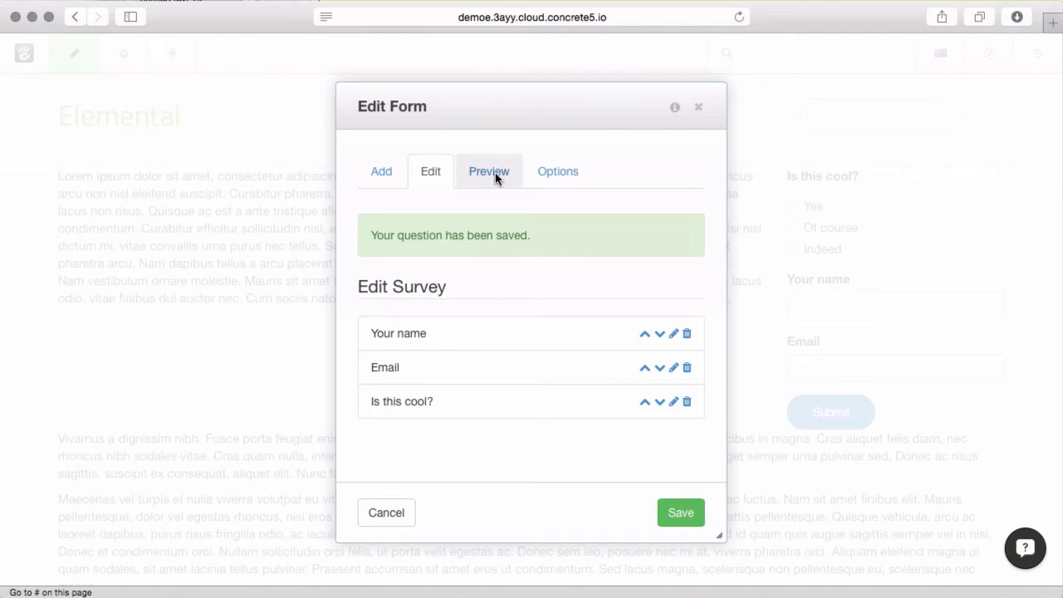
pyautogui.click(495, 173)
pyautogui.scroll(-1, 383, 295)
pyautogui.scroll(1, 382, 294)
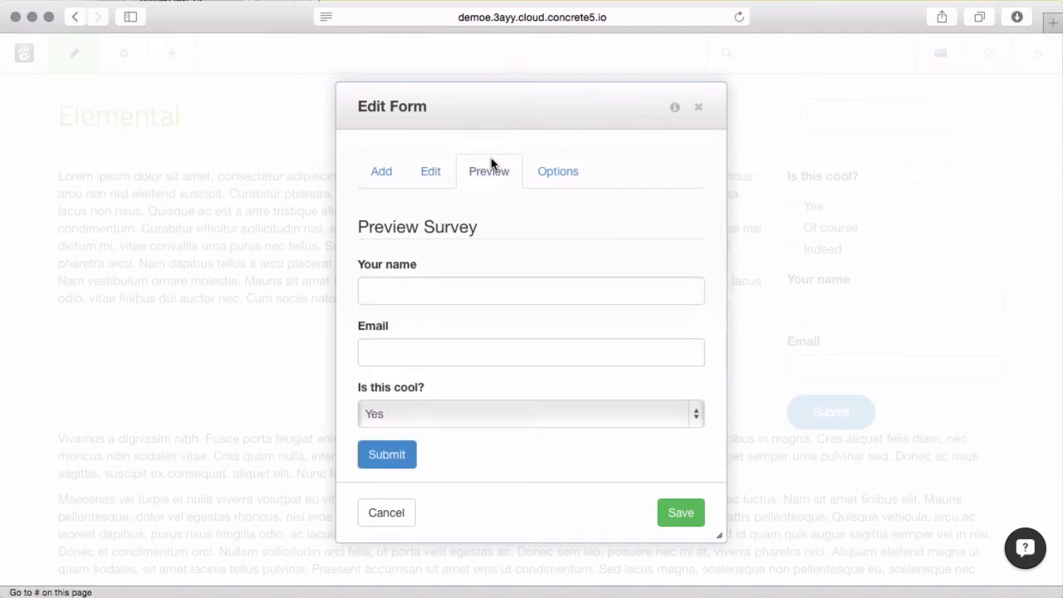
# Add a File Upload question worded 'Your attachments' to the form
pyautogui.click(390, 171)
pyautogui.click(419, 350)
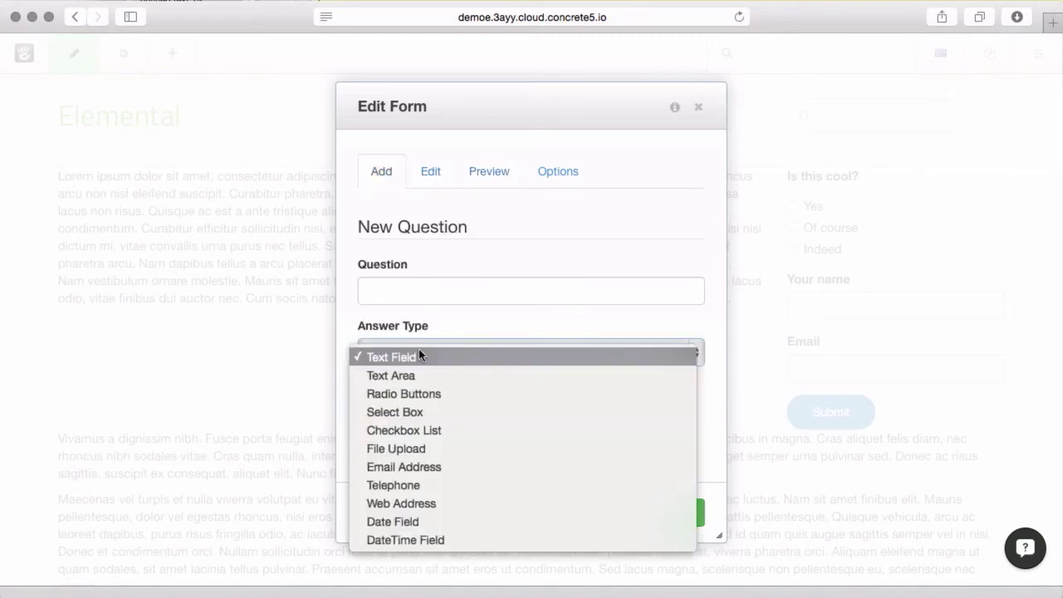
pyautogui.click(439, 447)
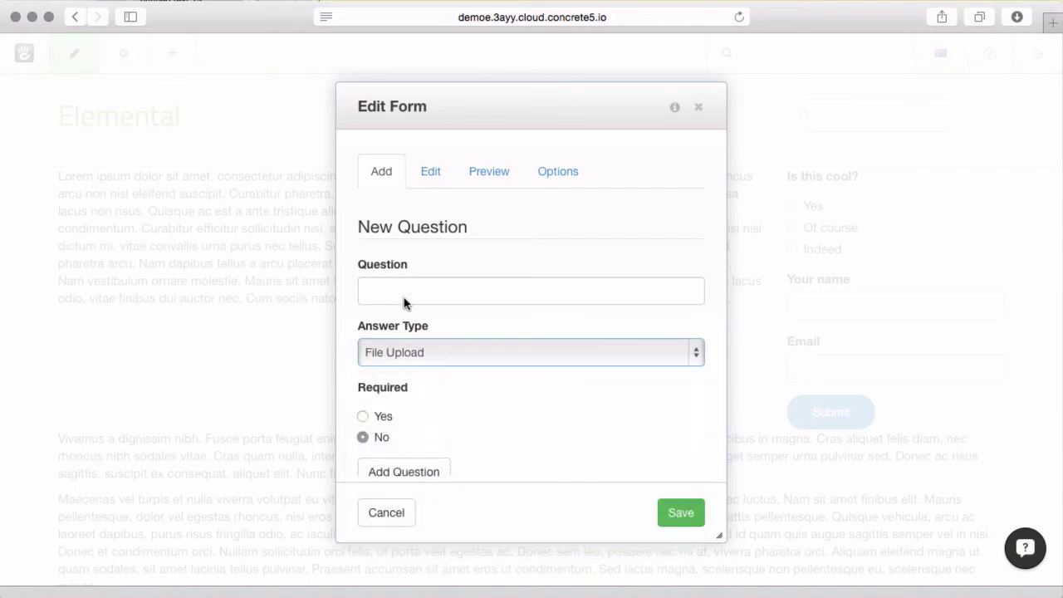
pyautogui.click(403, 288)
pyautogui.write('Your a')
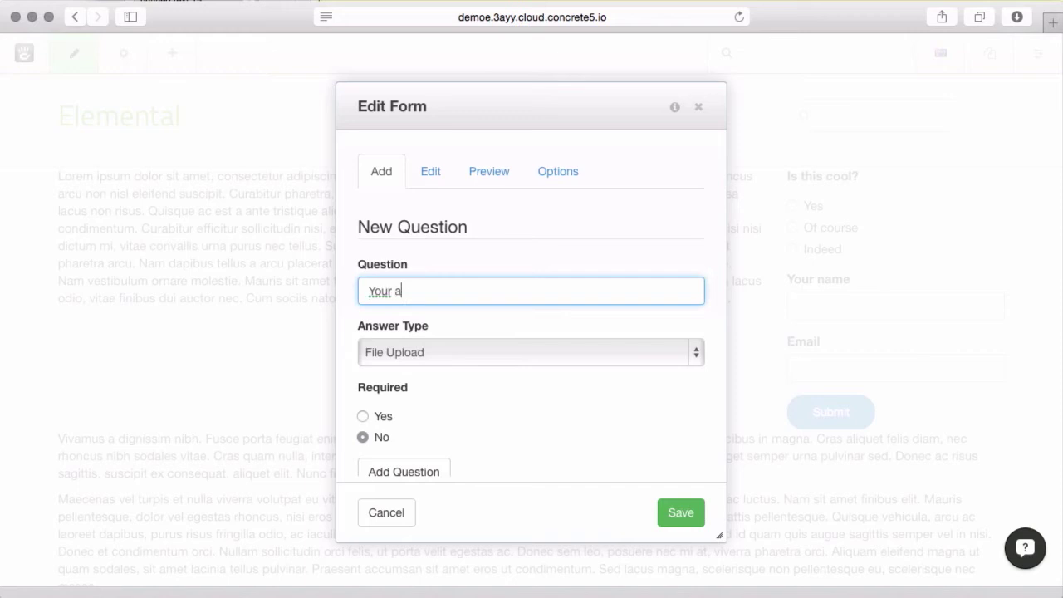
pyautogui.write('ttachments')
pyautogui.scroll(-1, 399, 463)
pyautogui.click(399, 460)
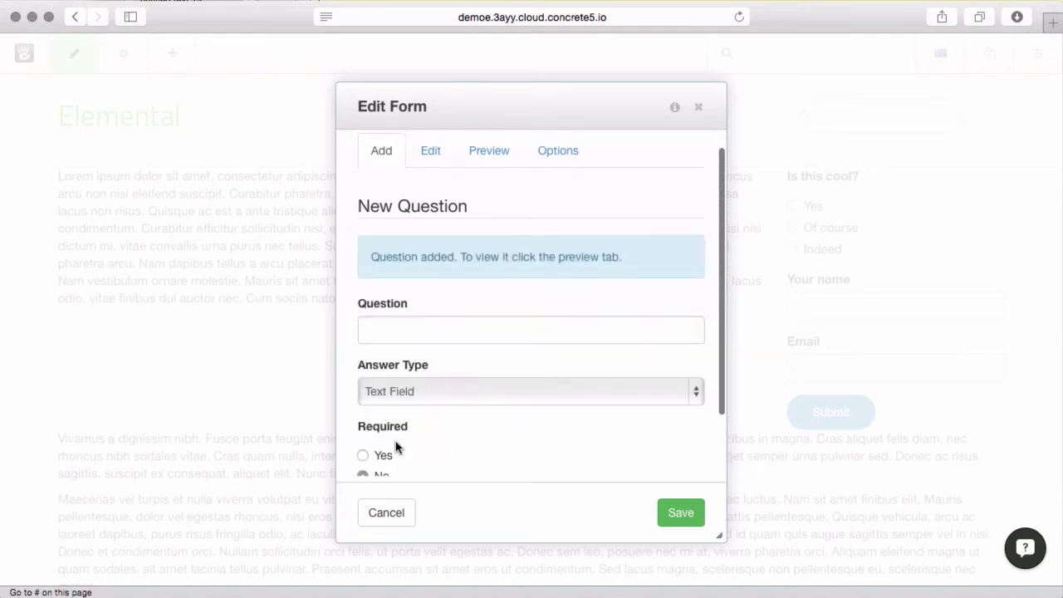
pyautogui.scroll(1, 583, 295)
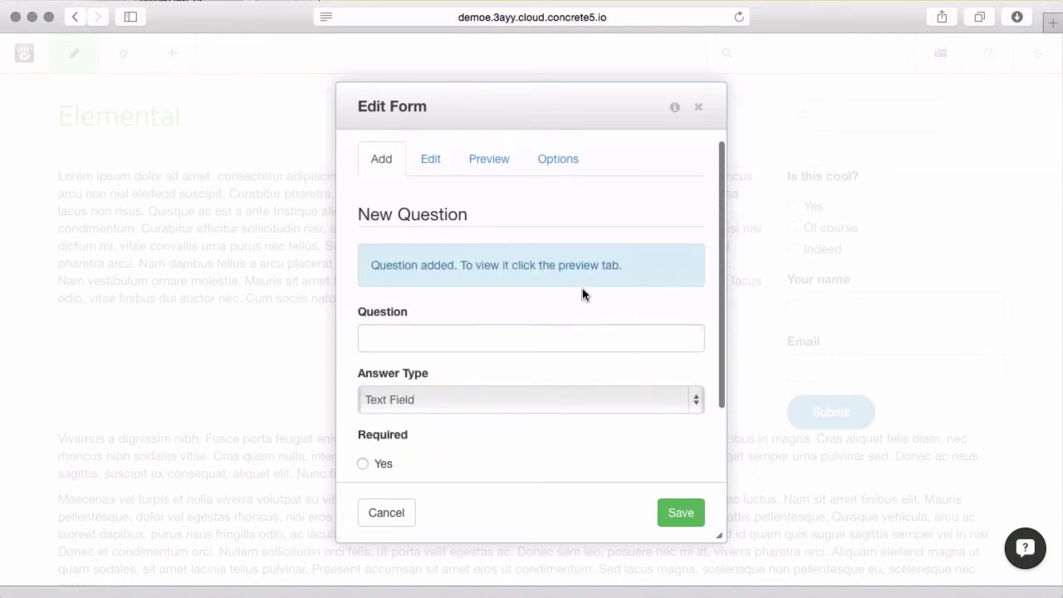
# Set the form's uploaded files to be stored in the My Fun Set file set
pyautogui.click(548, 159)
pyautogui.scroll(-5, 515, 337)
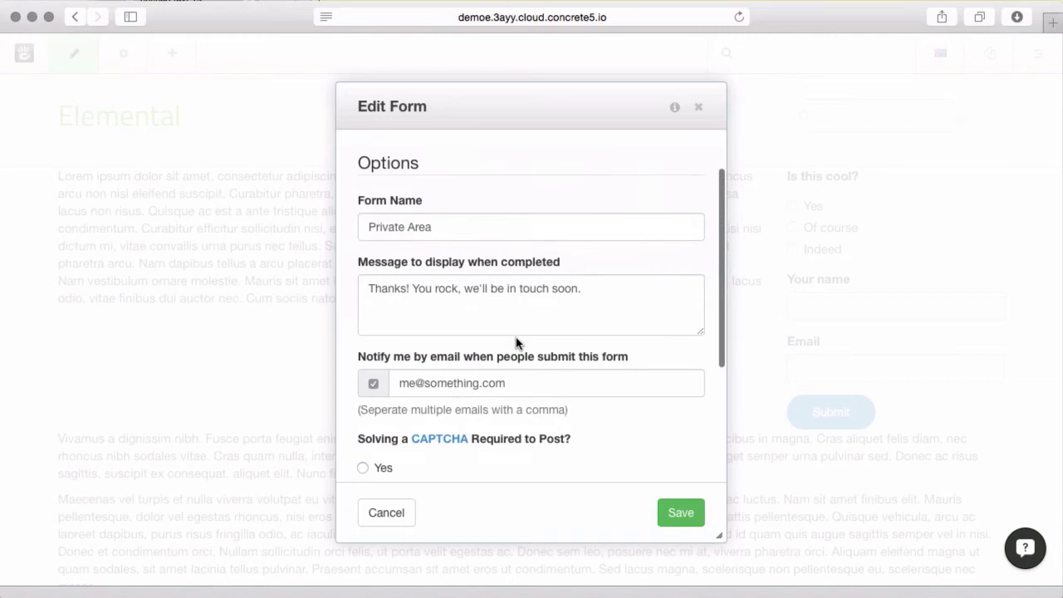
pyautogui.click(503, 434)
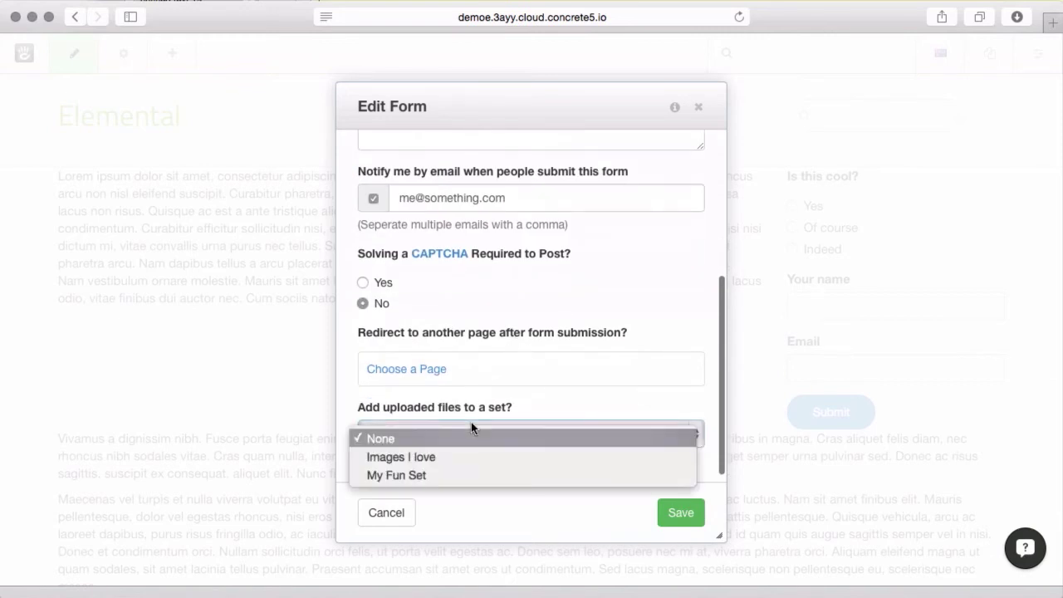
pyautogui.click(491, 475)
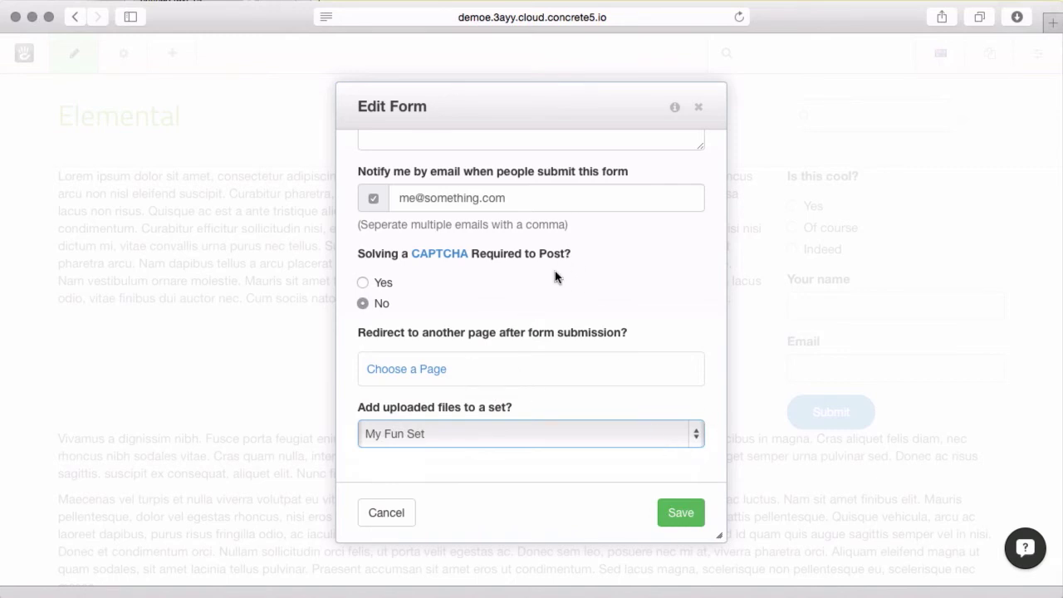
pyautogui.scroll(5, 557, 276)
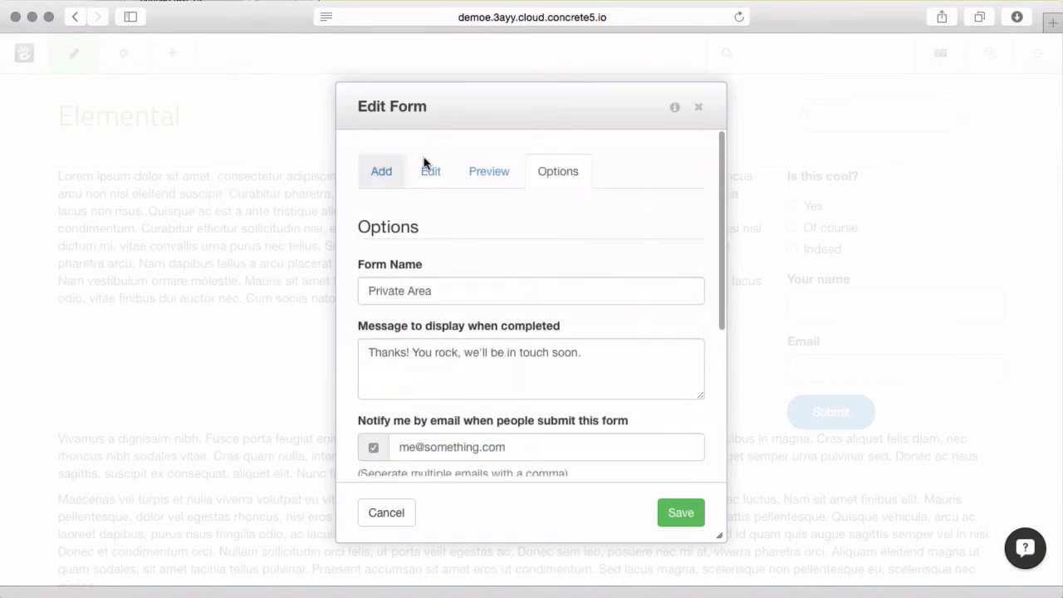
pyautogui.click(387, 172)
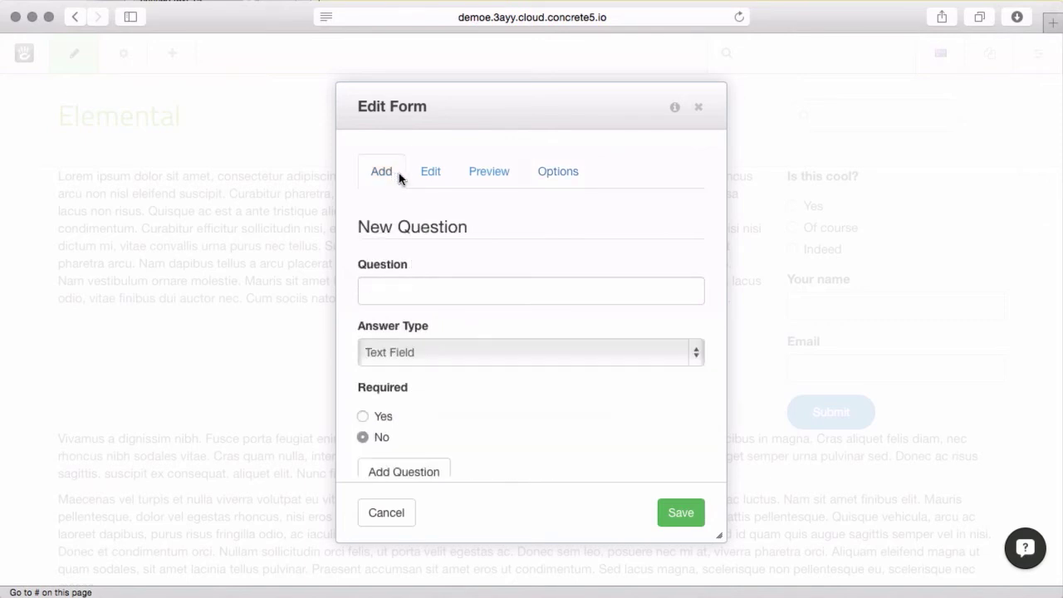
# Add a Date Field question 'When do you need this by?' to the form
pyautogui.click(544, 351)
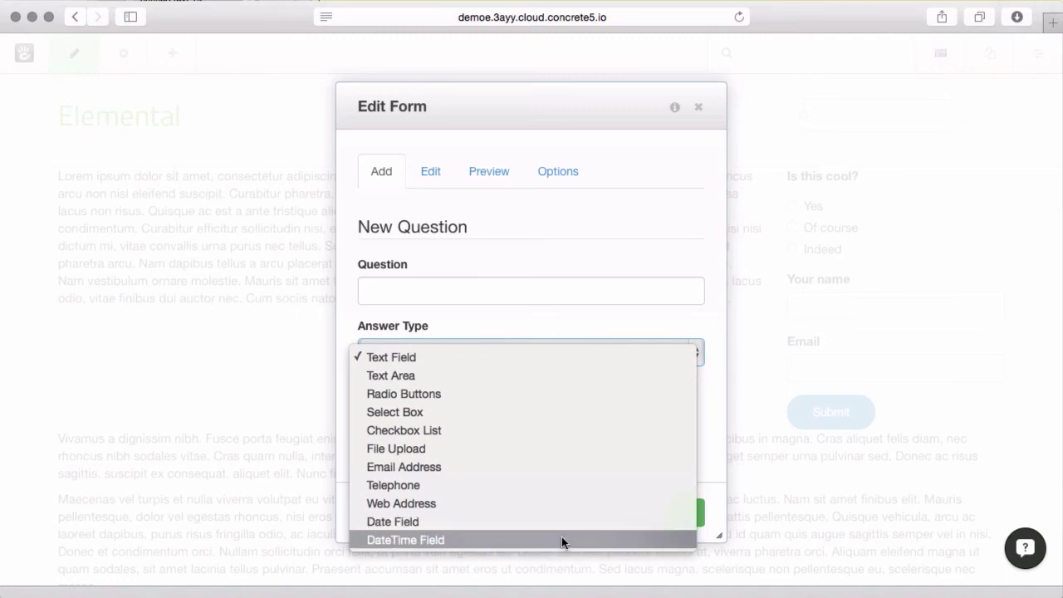
pyautogui.click(554, 521)
pyautogui.click(411, 291)
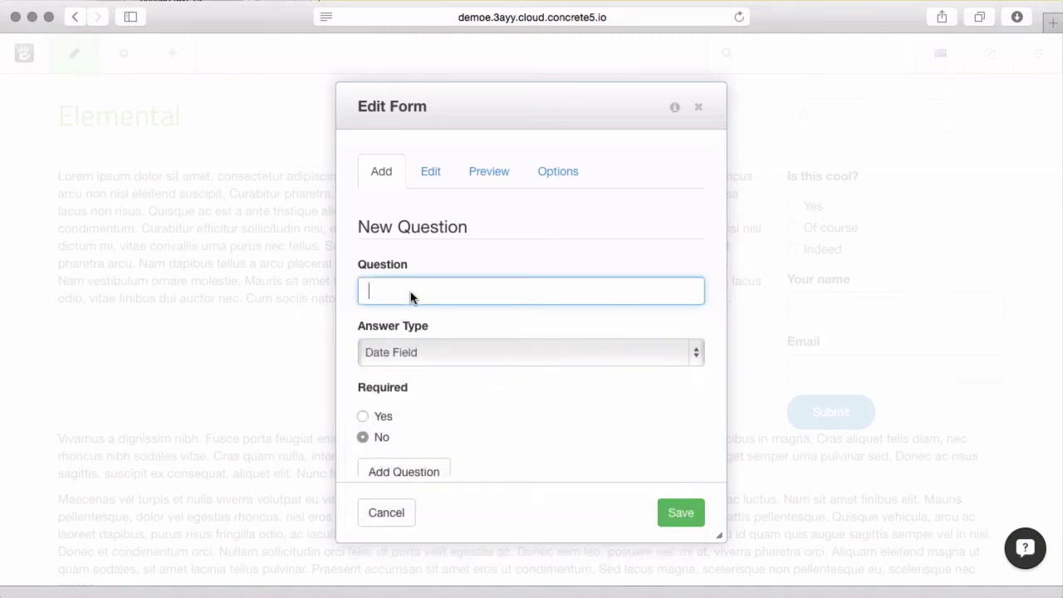
pyautogui.write('When do you need this by/')
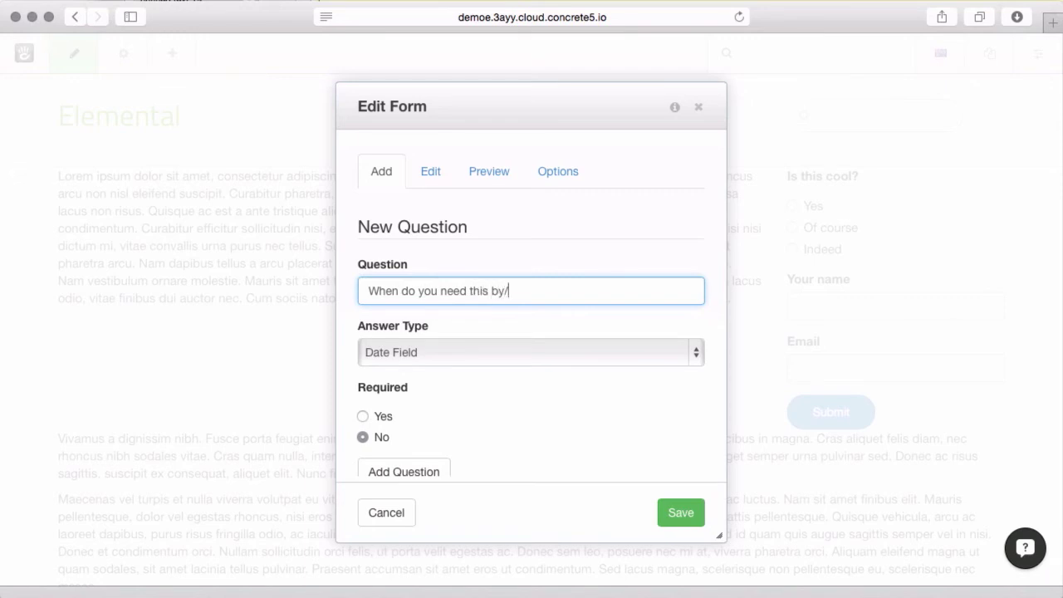
pyautogui.press('BackSpace')
pyautogui.write('?')
pyautogui.click(427, 463)
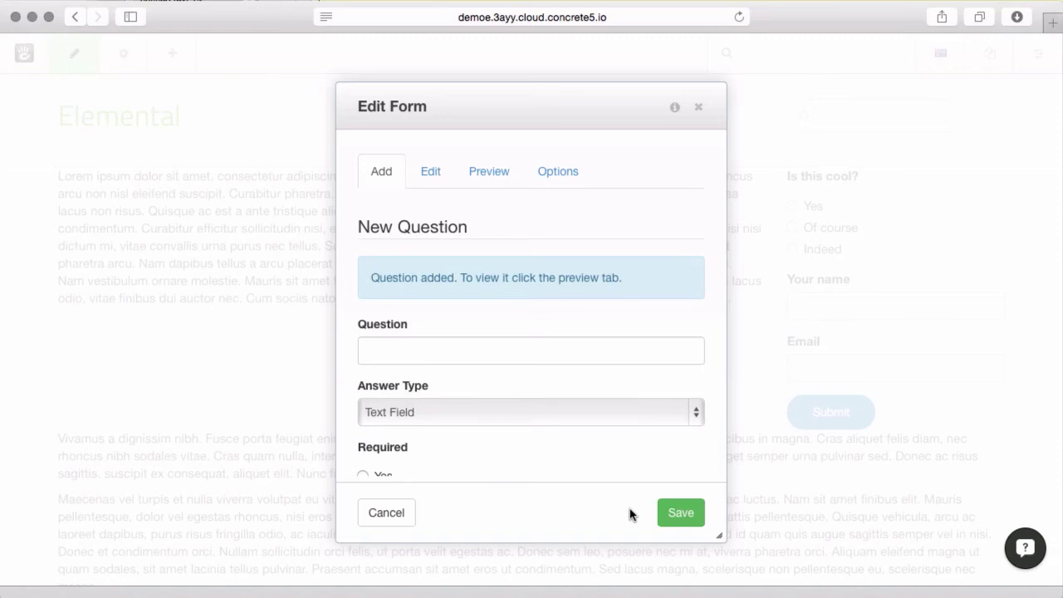
# Save the form block and publish the page changes
pyautogui.click(682, 508)
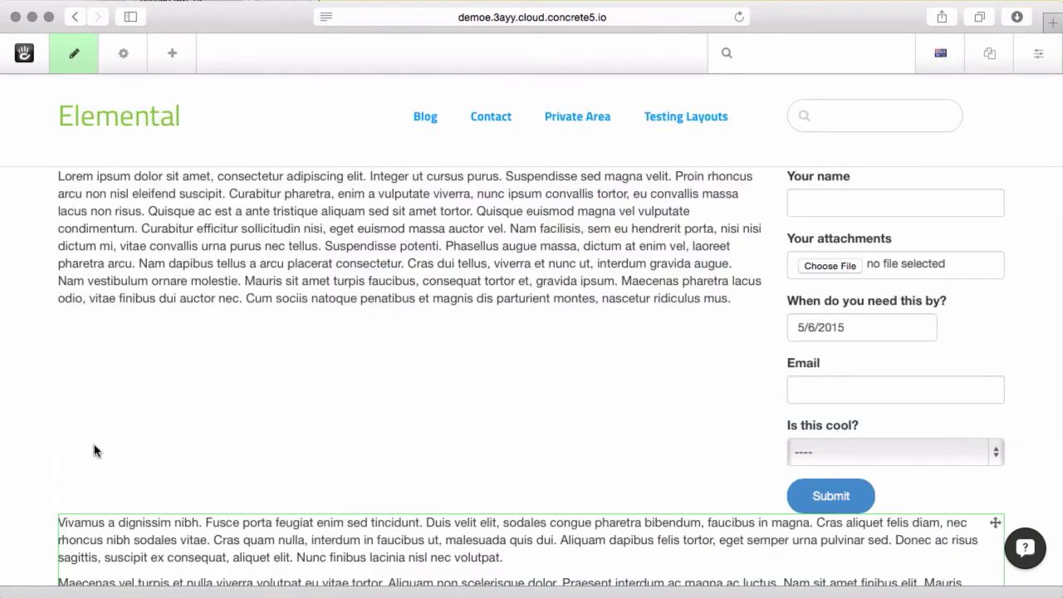
pyautogui.click(73, 54)
pyautogui.click(148, 196)
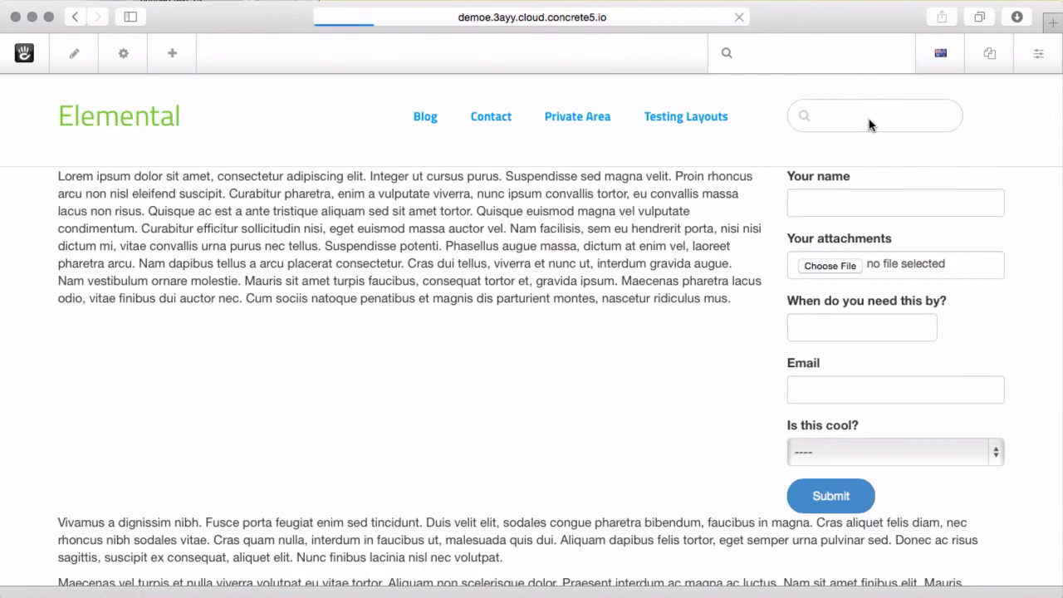
# Pick 7/9/2015 as the needed-by date in the live form
pyautogui.click(840, 327)
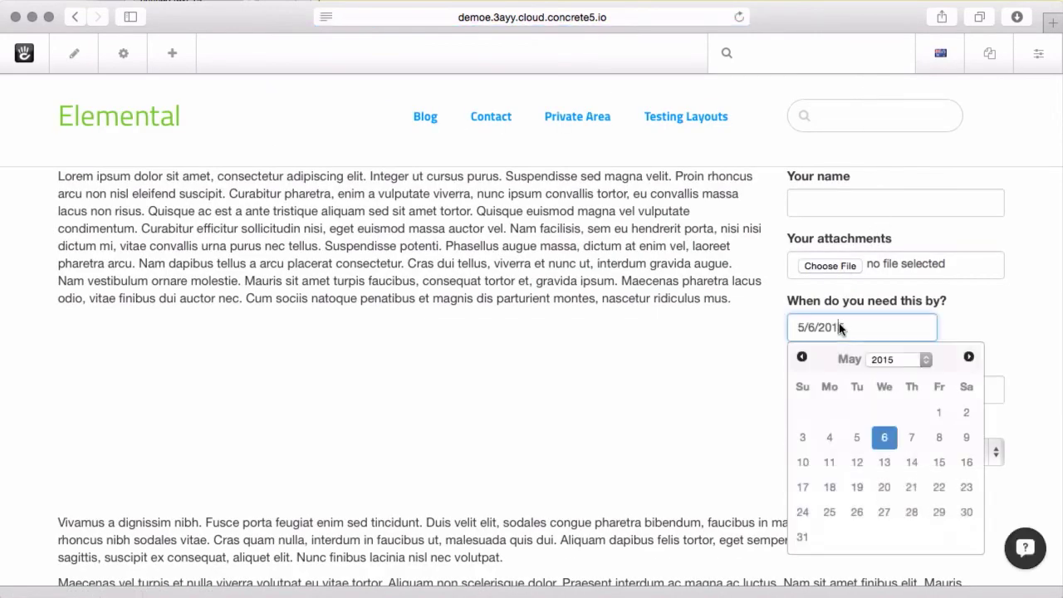
pyautogui.click(884, 487)
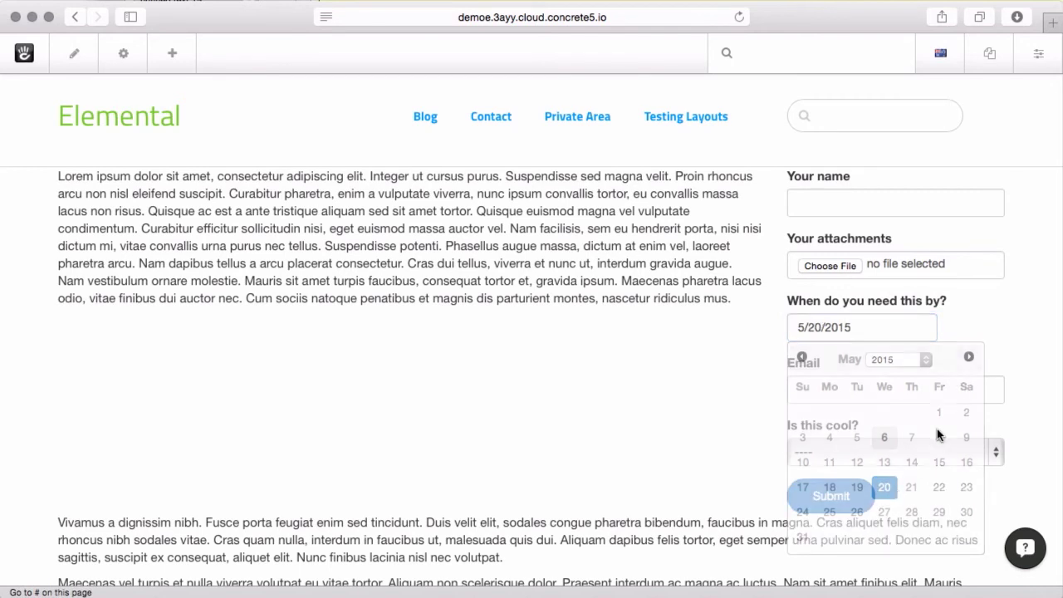
pyautogui.click(871, 335)
pyautogui.click(968, 356)
pyautogui.click(968, 356)
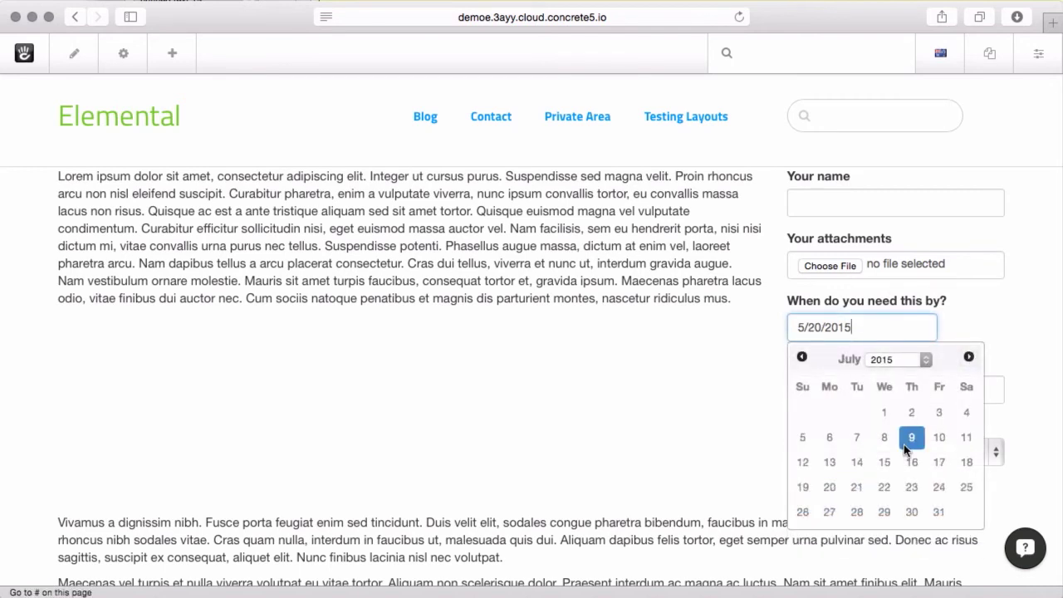
pyautogui.click(904, 445)
# Fill in a test name and email, answer Yes to Is this cool?, and submit
pyautogui.click(823, 212)
pyautogui.write('dsczfasddasf')
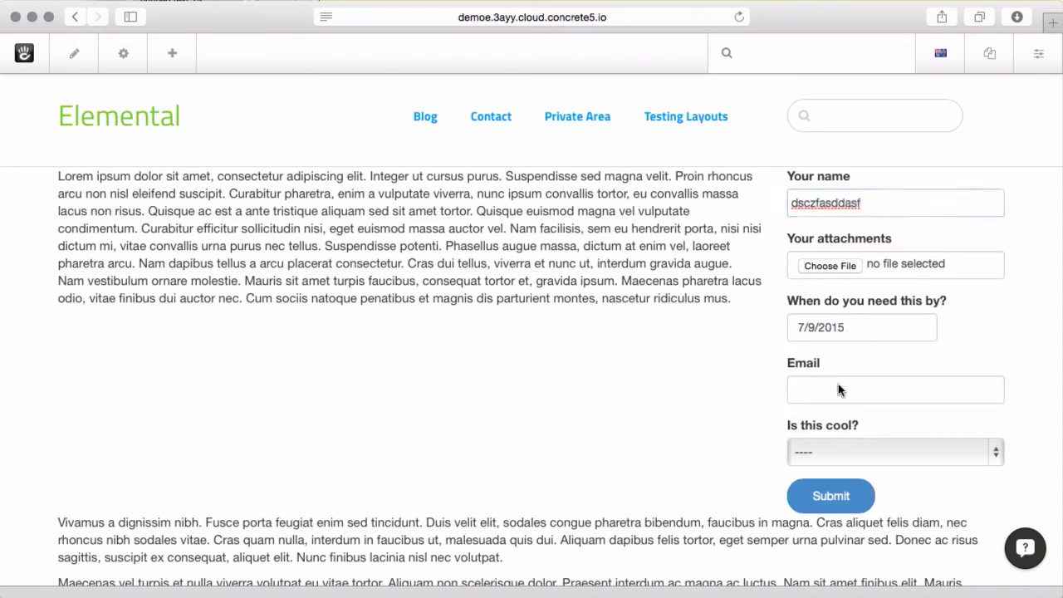
pyautogui.click(839, 389)
pyautogui.write('asdfsadf')
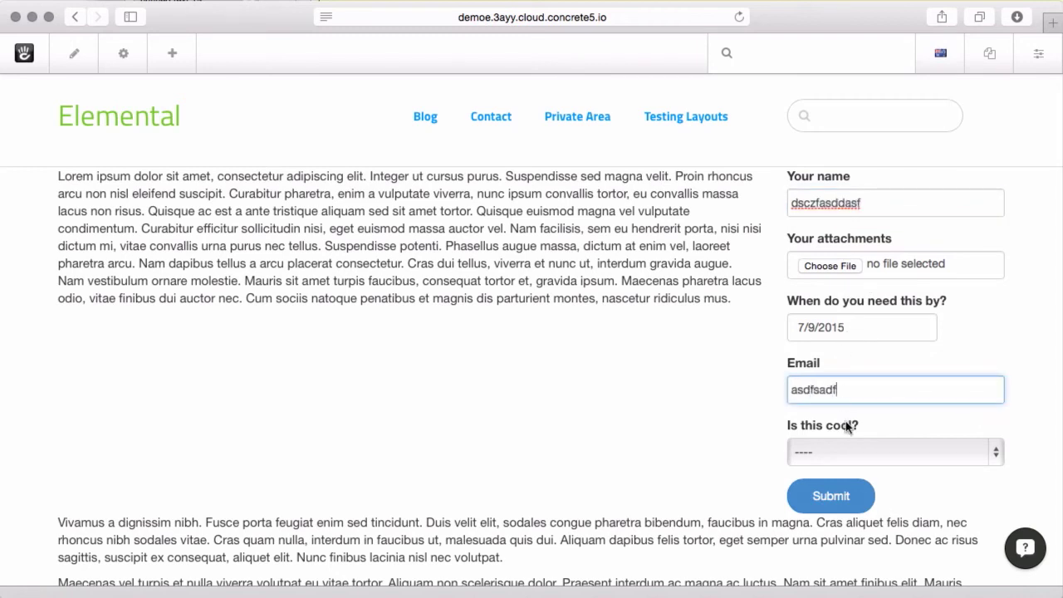
pyautogui.click(849, 448)
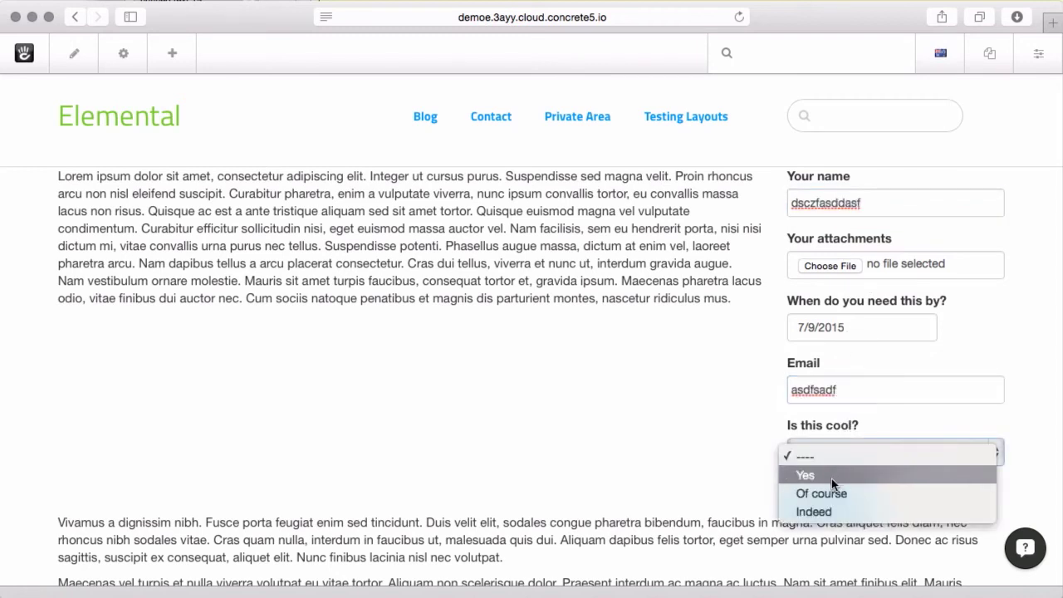
pyautogui.click(830, 479)
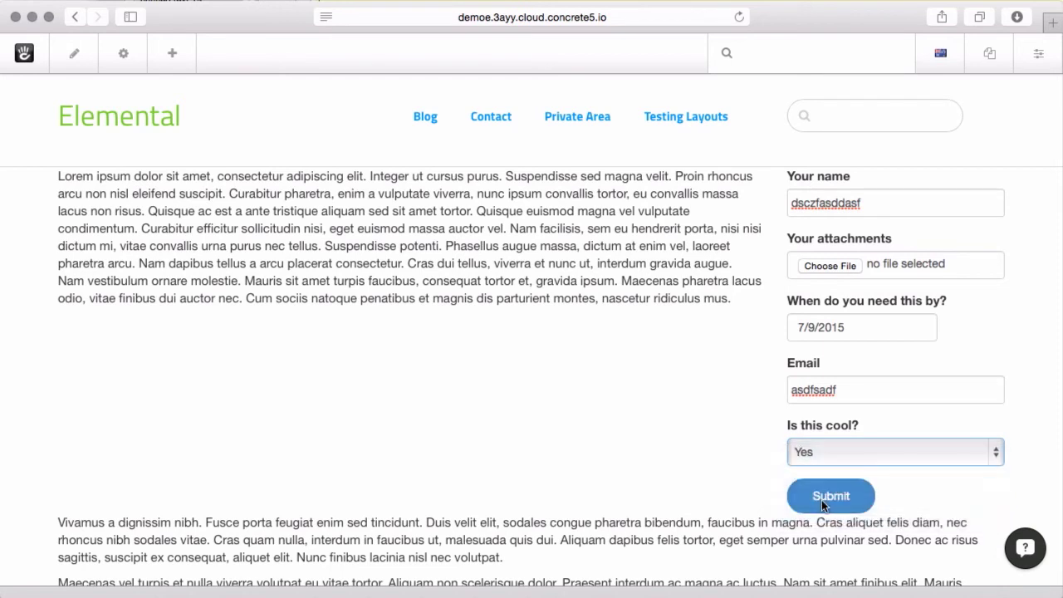
pyautogui.click(821, 499)
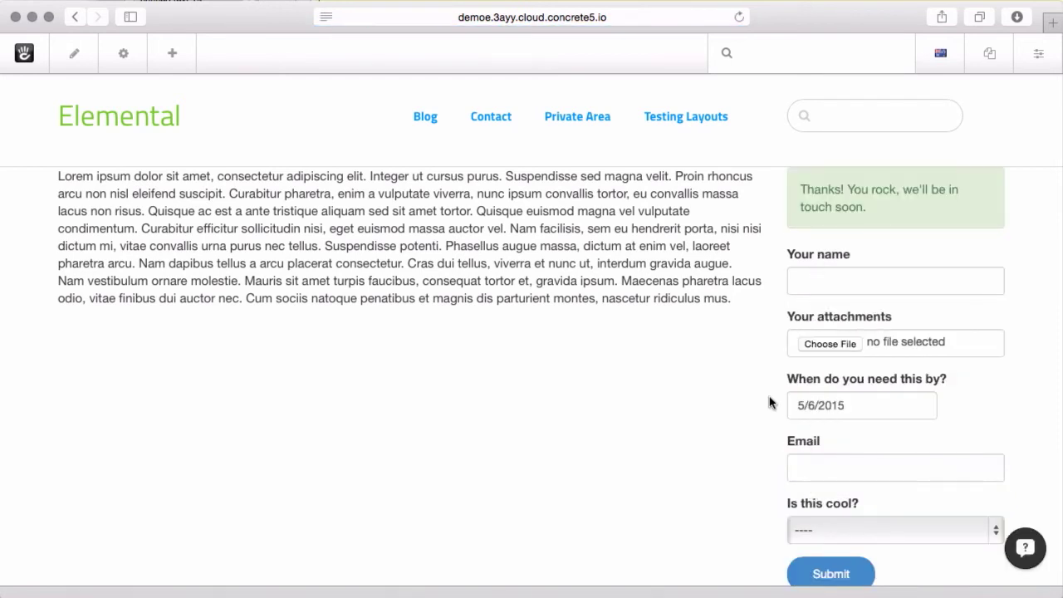
pyautogui.scroll(-5, 515, 487)
pyautogui.scroll(5, 515, 487)
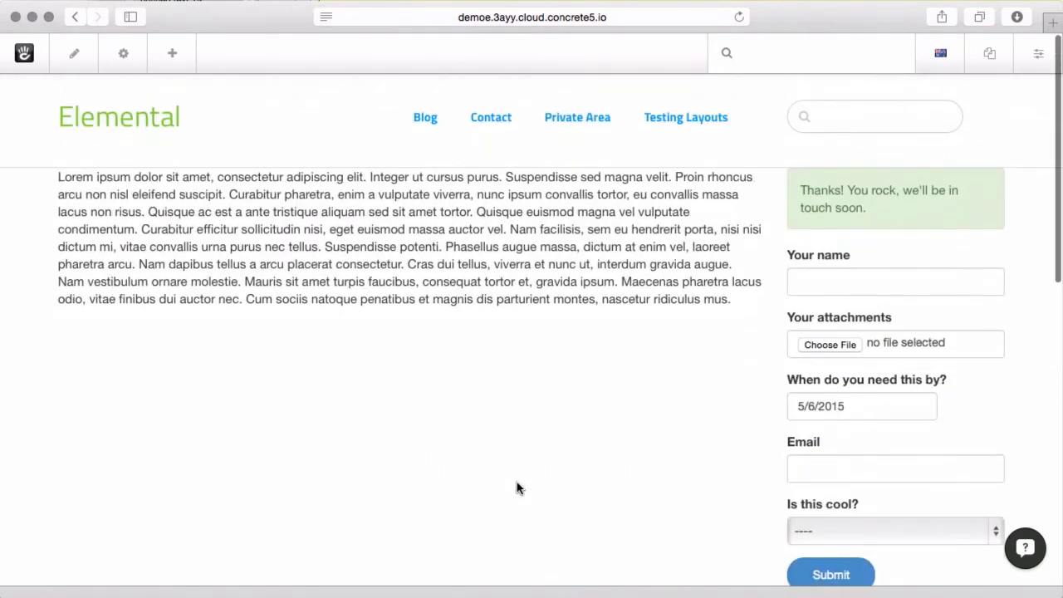
pyautogui.scroll(-4, 517, 488)
pyautogui.scroll(3, 516, 488)
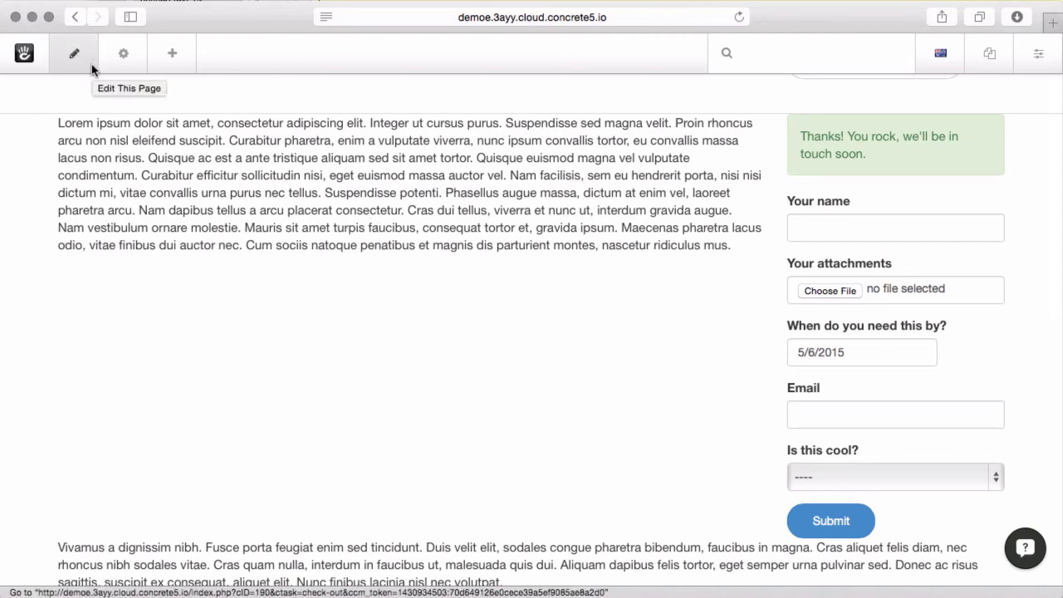
# Drag an External Form block from the Forms blocks below the main text
pyautogui.click(151, 54)
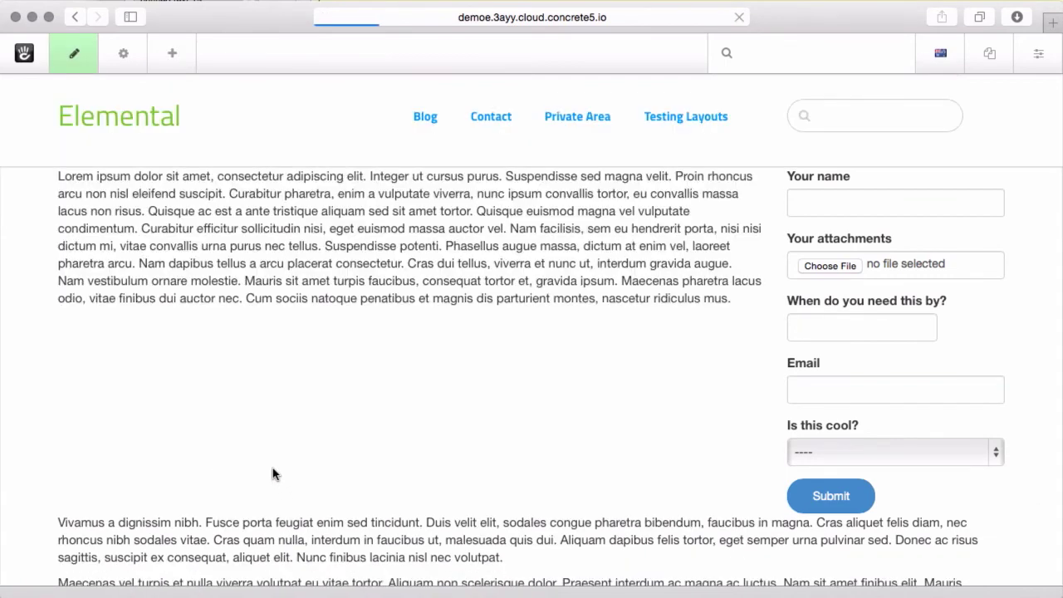
pyautogui.scroll(-10, 212, 478)
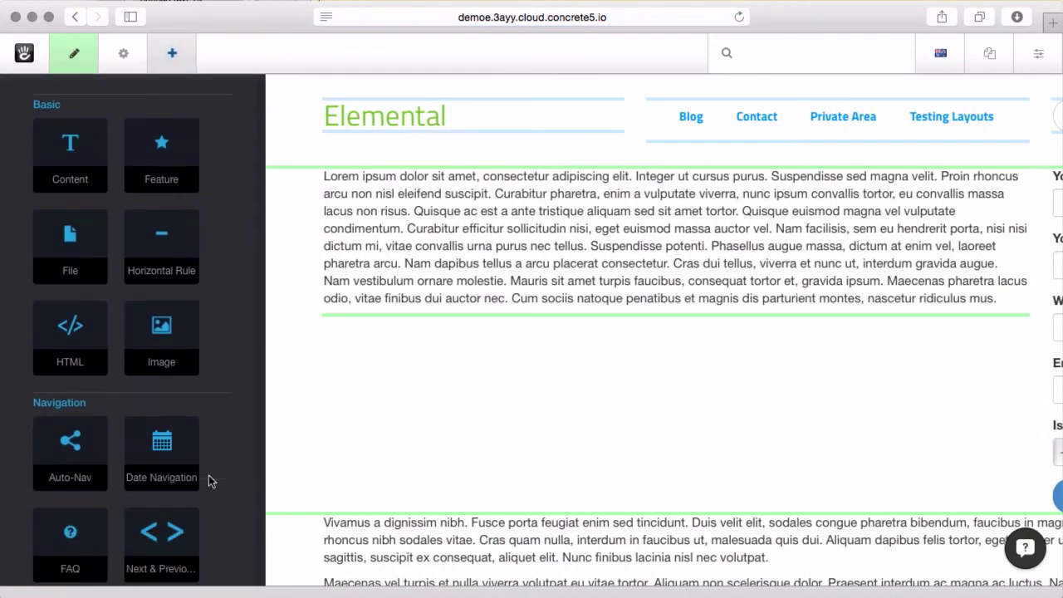
pyautogui.scroll(-2, 209, 481)
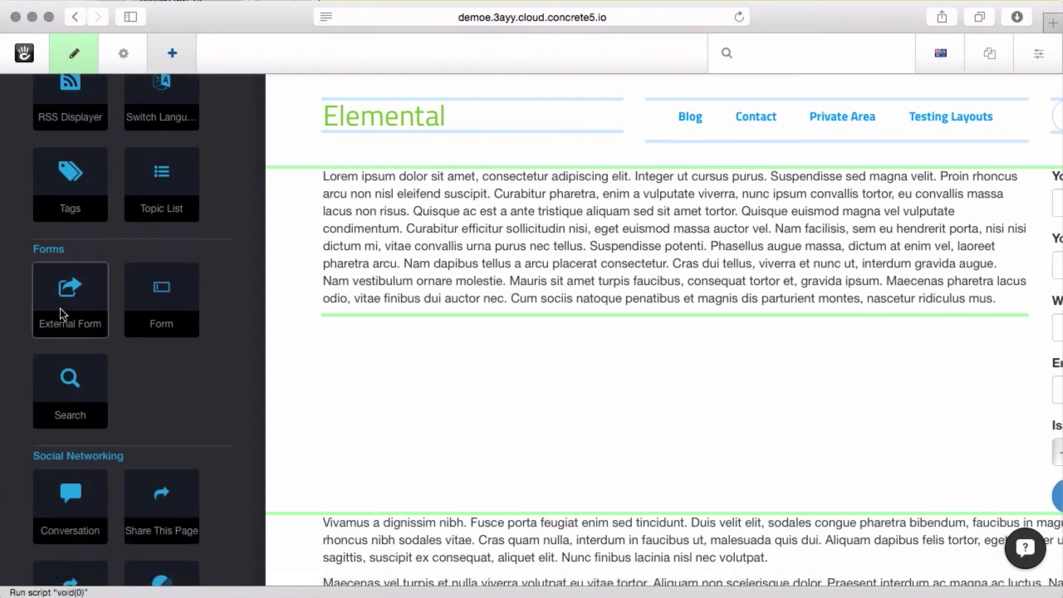
pyautogui.moveTo(60, 308); pyautogui.dragTo(470, 328)
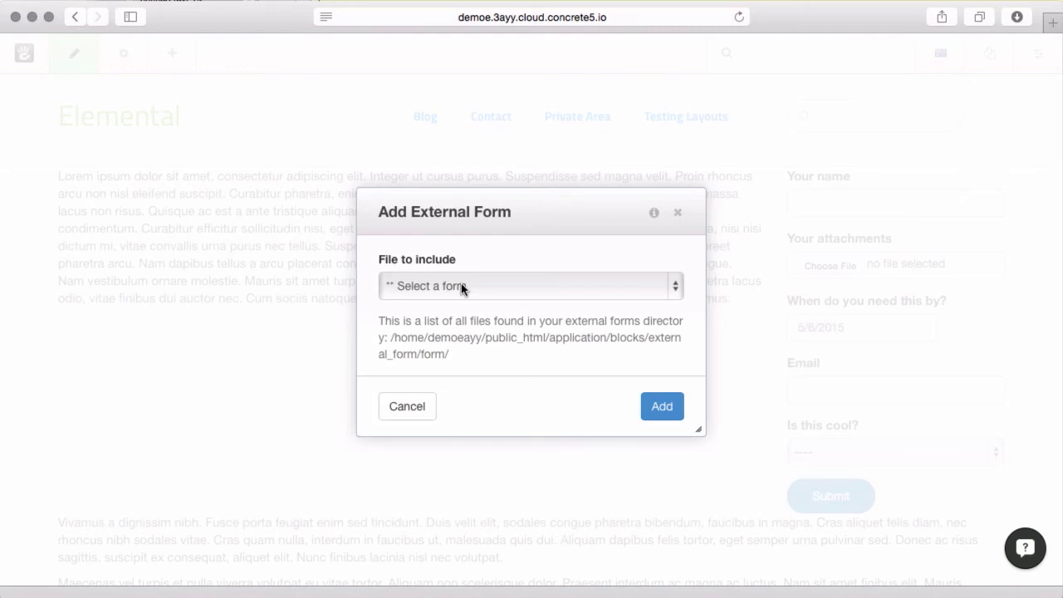
# Add the External Form block with Test Form as the file to include
pyautogui.click(539, 289)
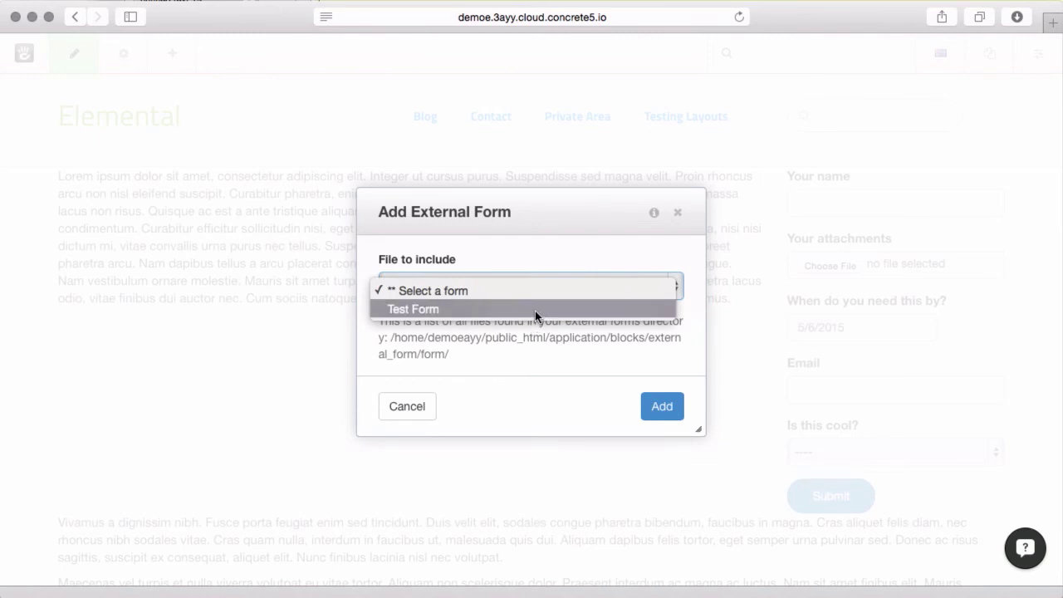
pyautogui.click(535, 310)
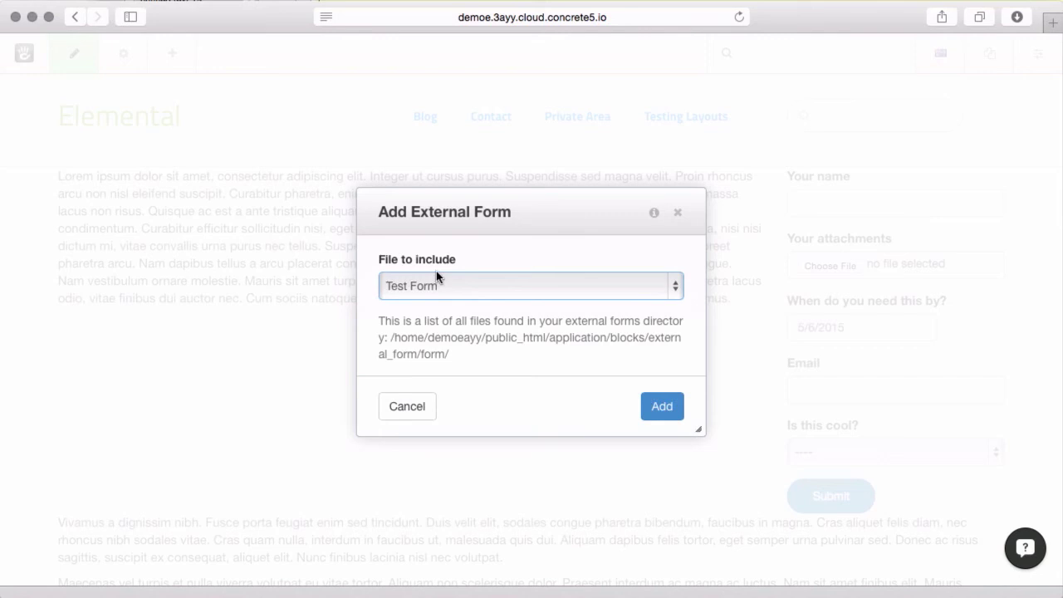
pyautogui.moveTo(391, 337); pyautogui.dragTo(445, 352)
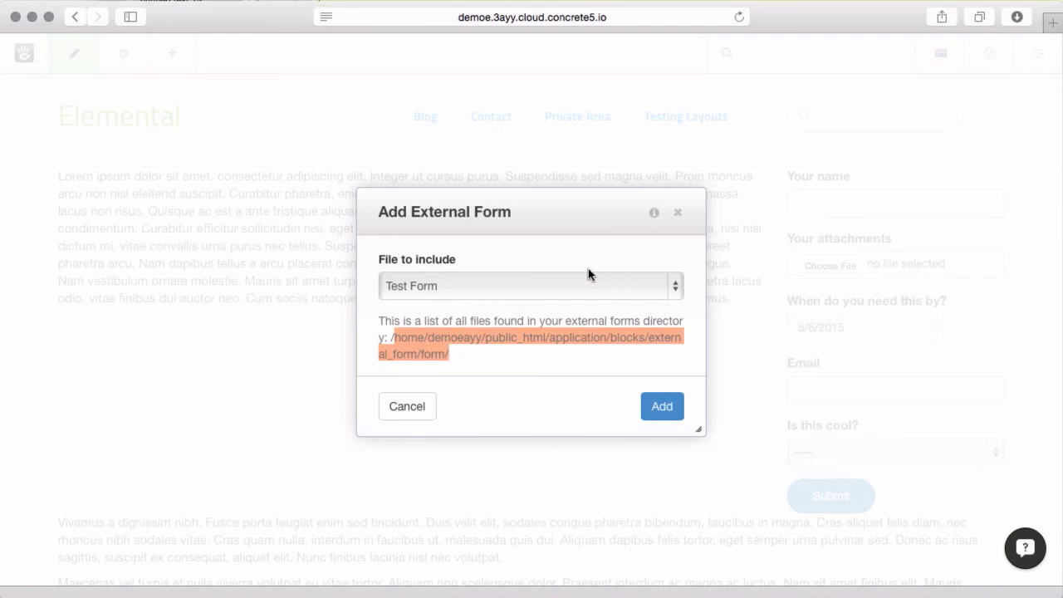
pyautogui.click(664, 407)
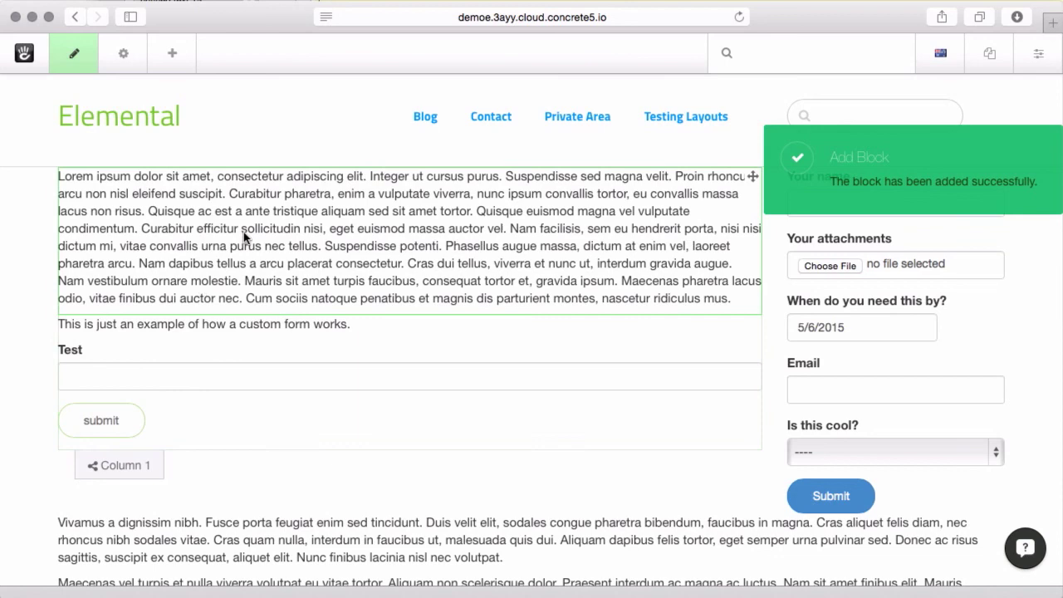
# Publish the page changes
pyautogui.click(70, 57)
pyautogui.click(146, 206)
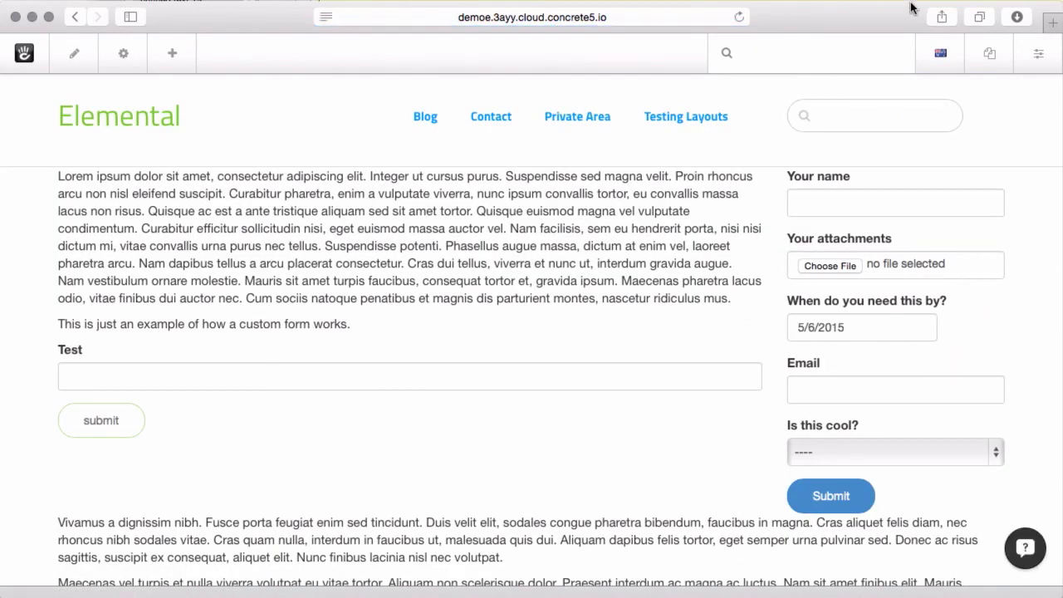
# Search 'report', open Form Results, and view the Private Area form's two submissions
pyautogui.click(836, 60)
pyautogui.write('report')
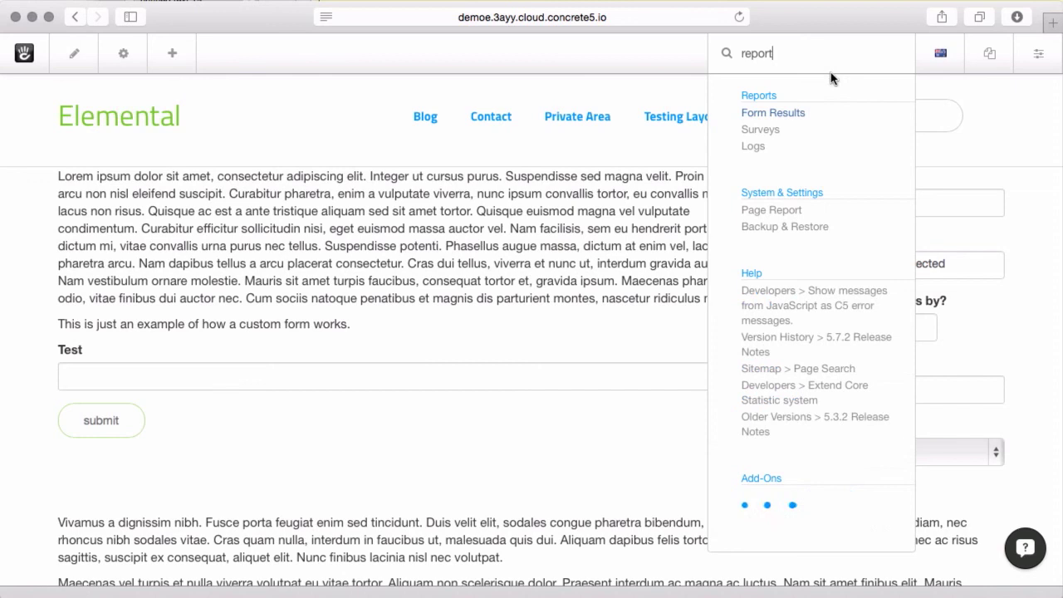
pyautogui.click(787, 117)
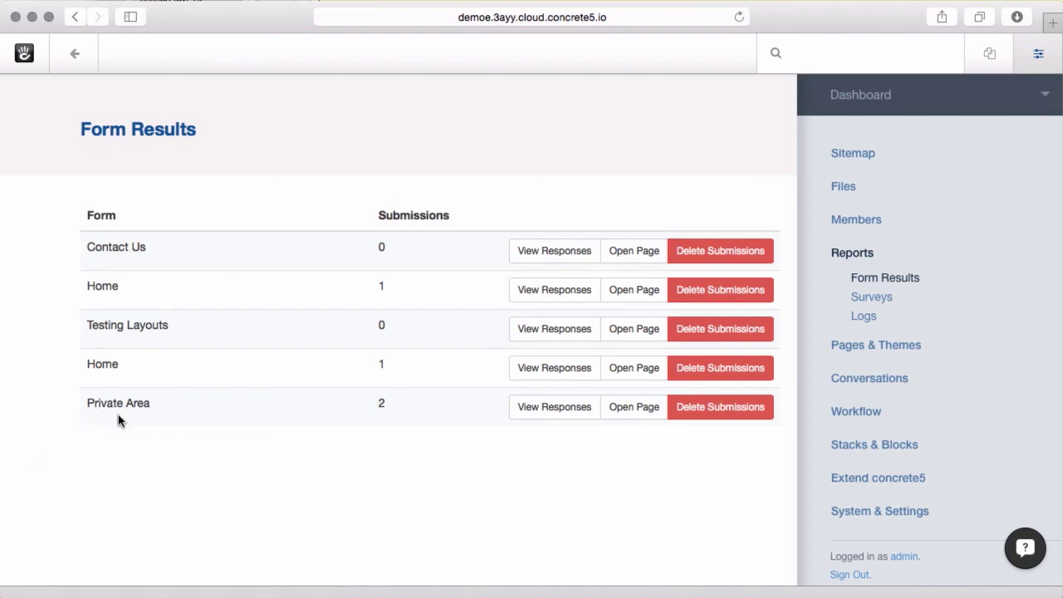
pyautogui.click(558, 407)
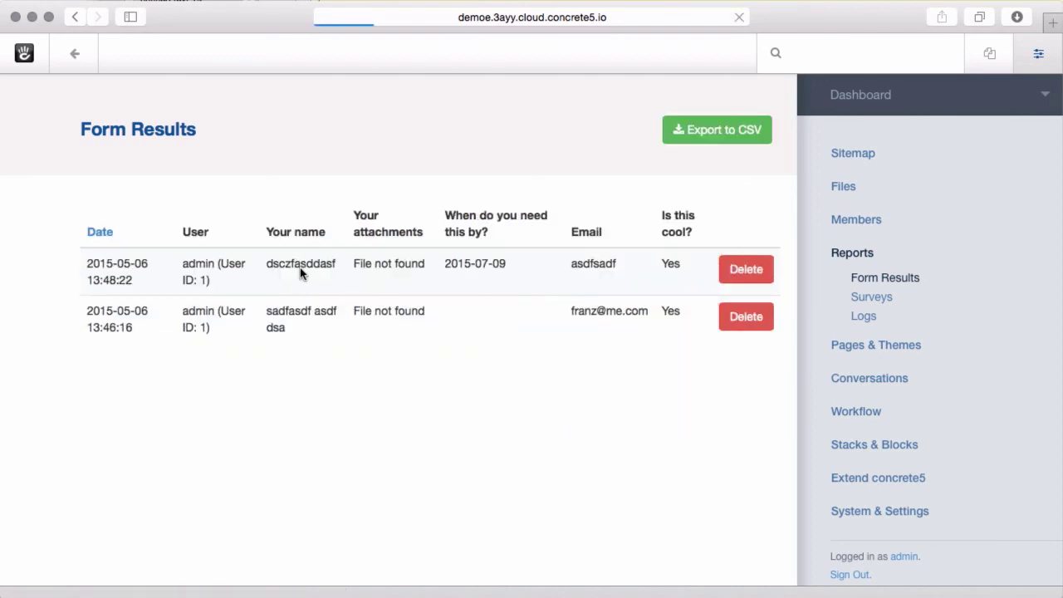